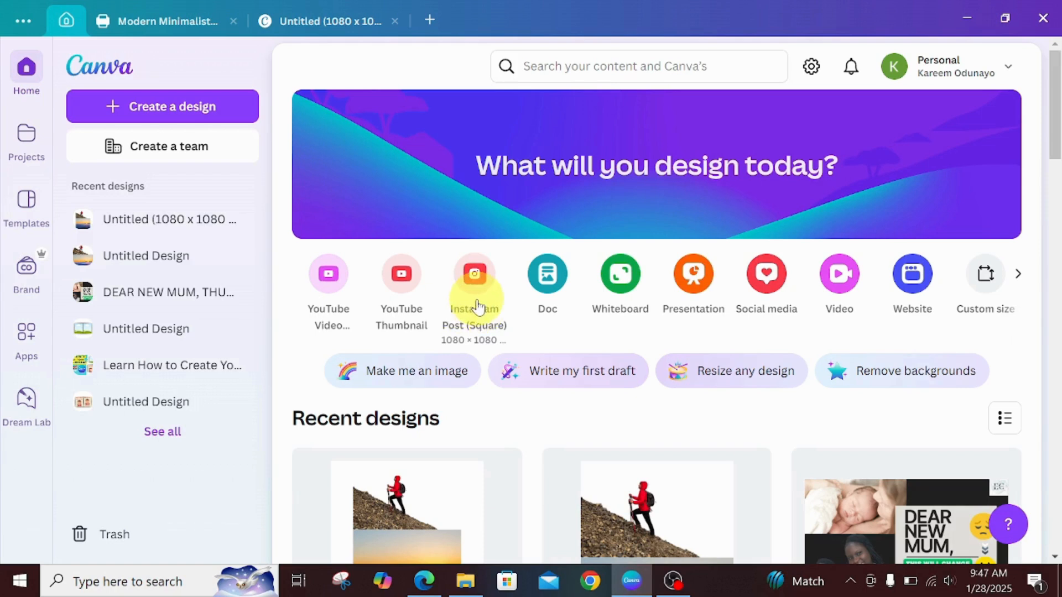
# Create a blank Instagram Post (Square) design and show all recently used elements.
pyautogui.click(475, 287)
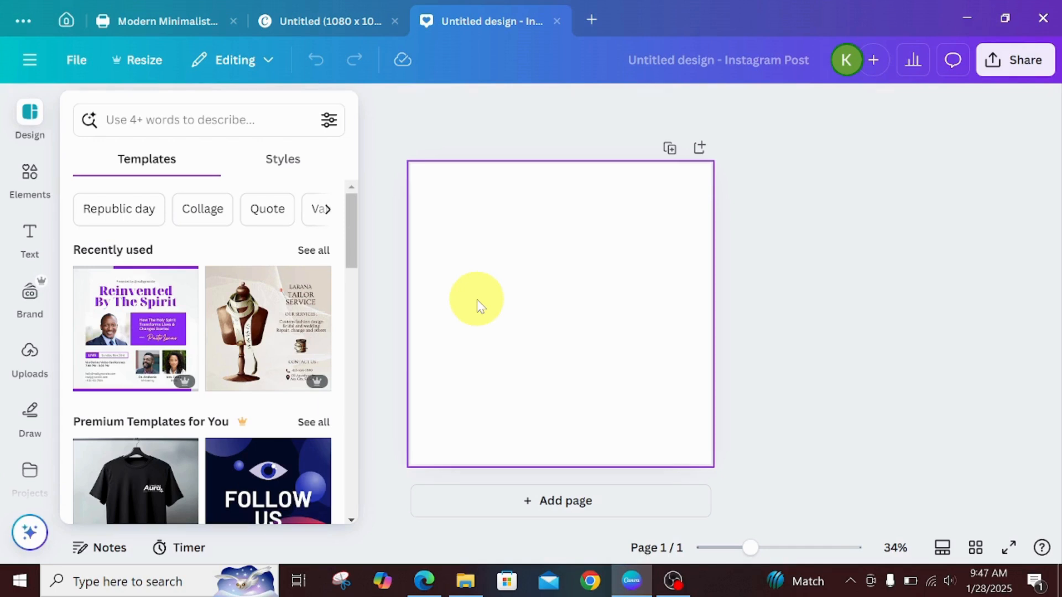
pyautogui.click(30, 176)
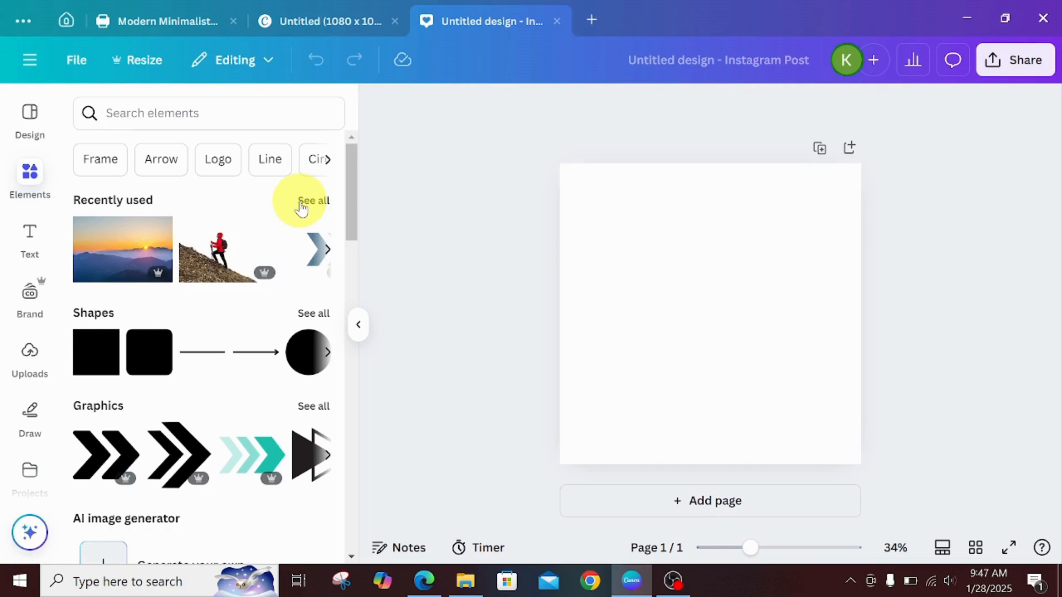
pyautogui.click(302, 206)
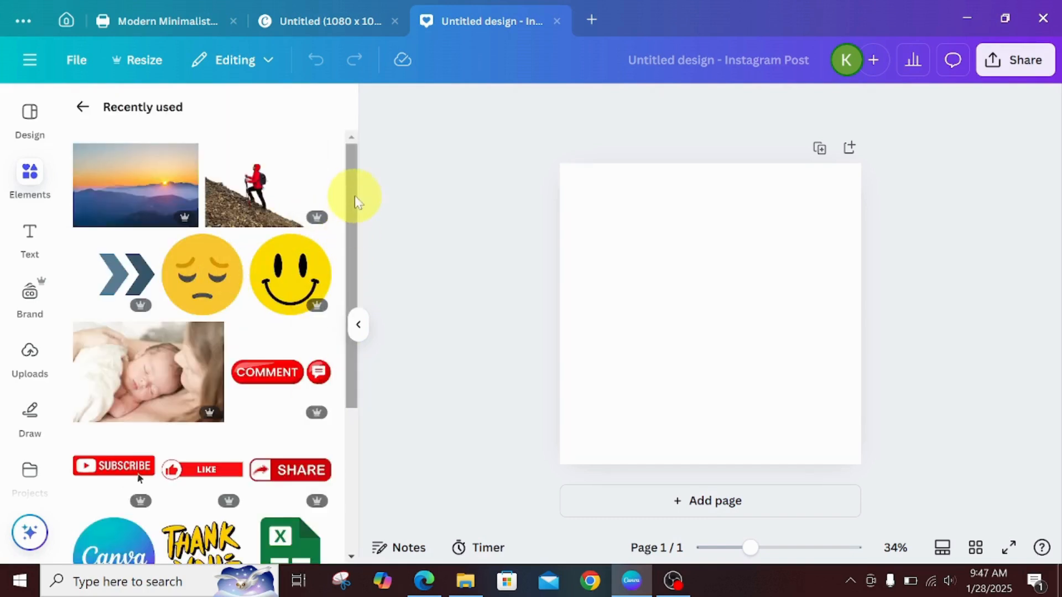
pyautogui.moveTo(349, 200)
pyautogui.mouseDown()
pyautogui.moveTo(349, 228)
pyautogui.moveTo(349, 189)
pyautogui.mouseUp()
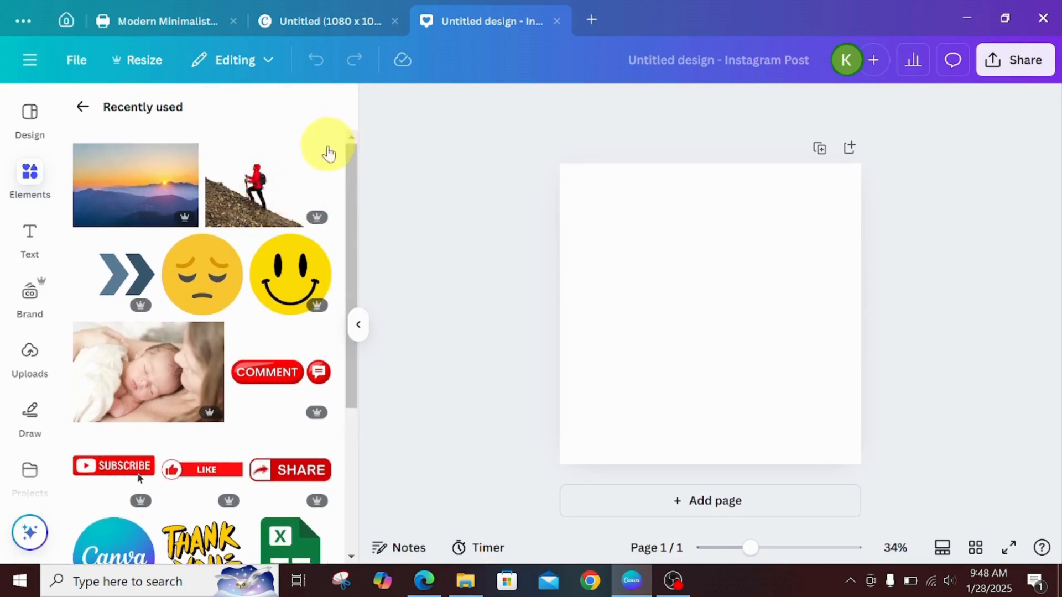
# Add the "Woman Climbing a Mountain" photo to the page, move it to the page's top edge and enlarge it slightly.
pyautogui.click(319, 158)
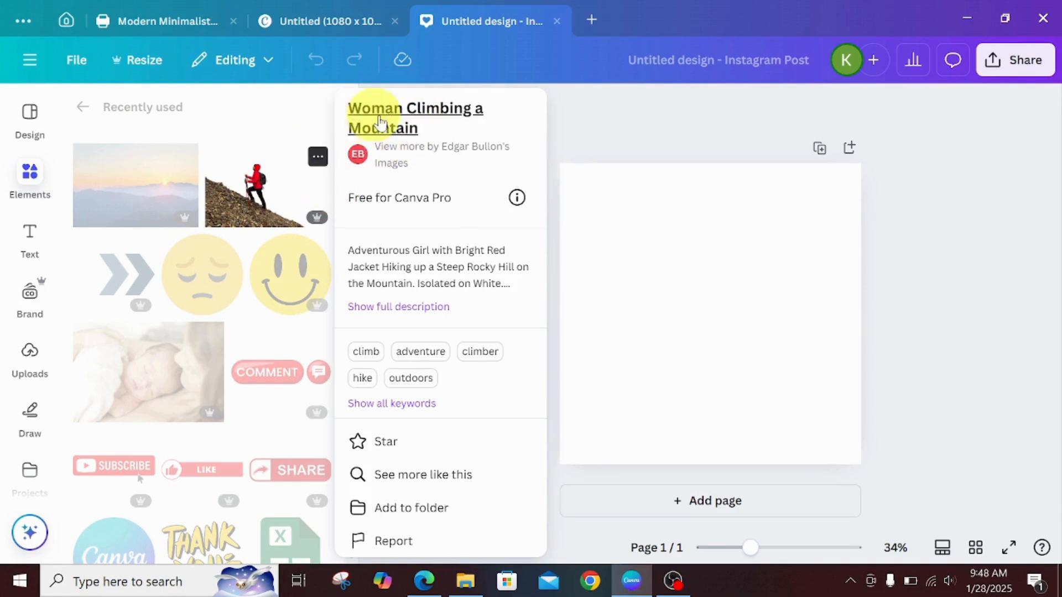
pyautogui.click(258, 188)
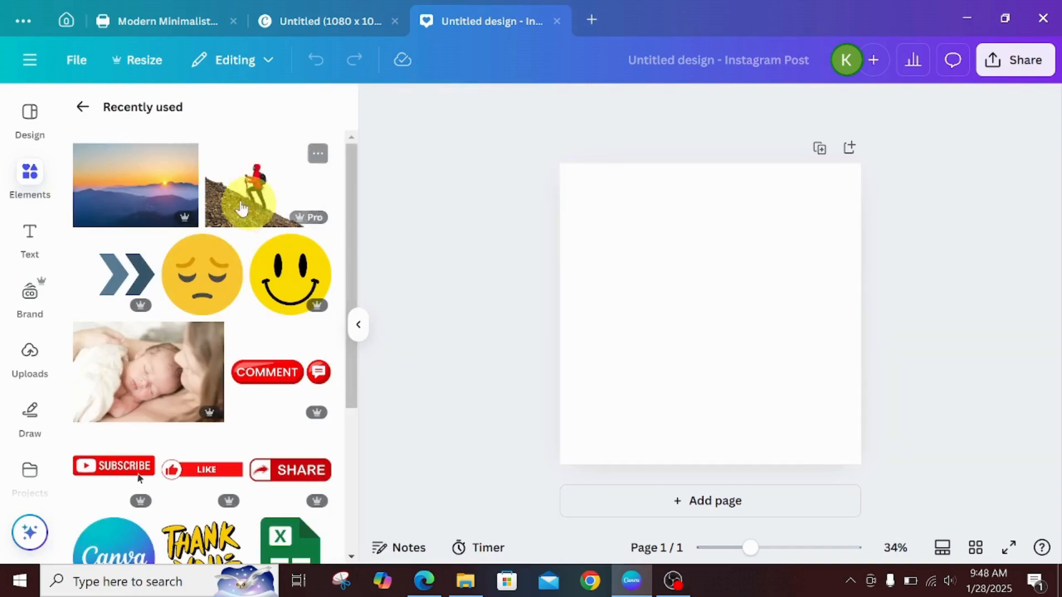
pyautogui.click(248, 203)
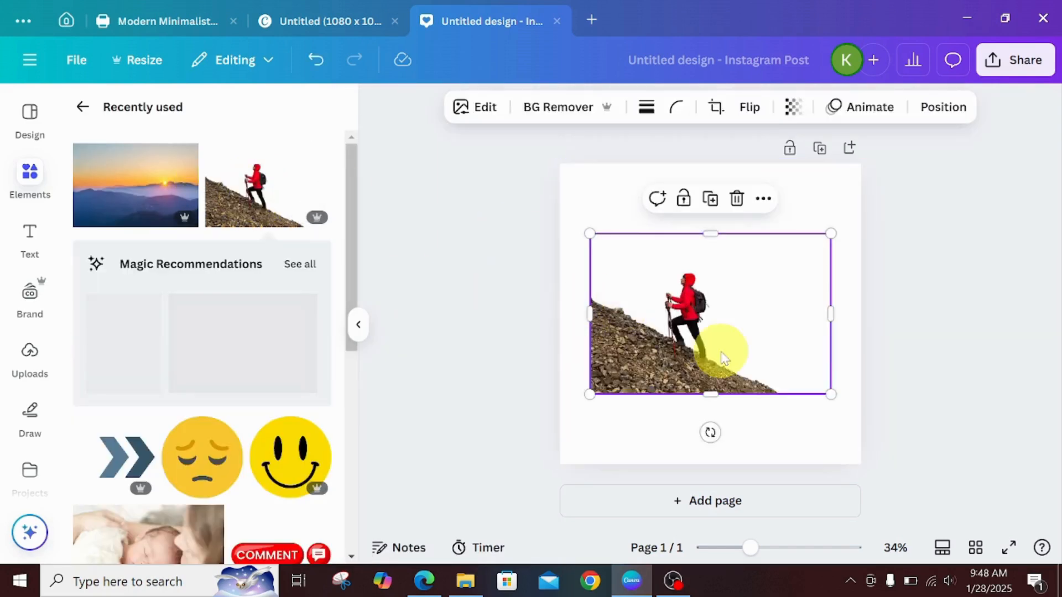
pyautogui.moveTo(725, 341); pyautogui.dragTo(726, 264)
pyautogui.moveTo(590, 325); pyautogui.dragTo(566, 339)
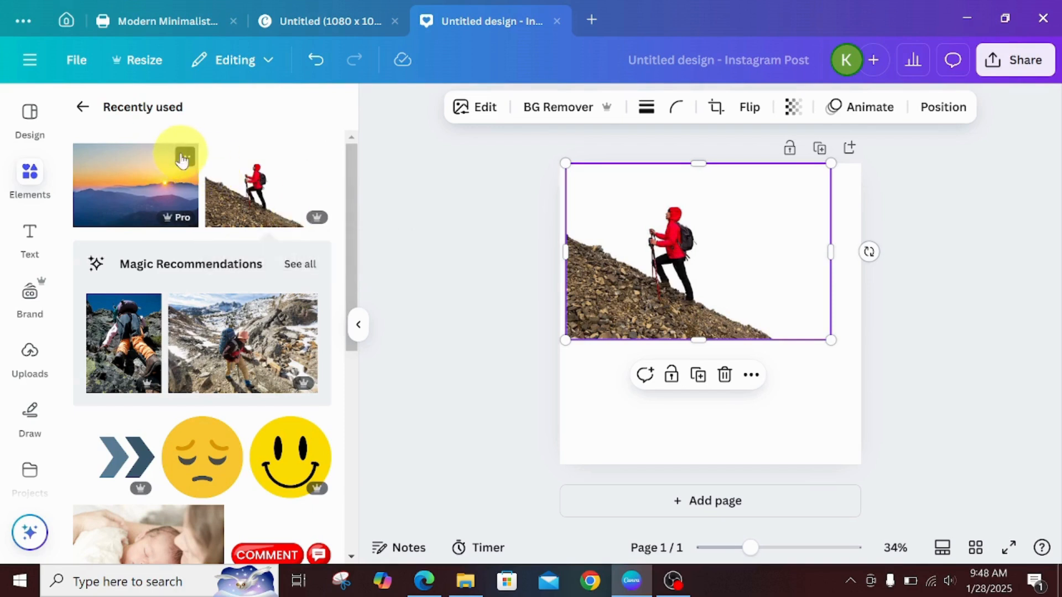
# Add the "Mountains in Sunrise" photo and place it at the bottom of the page, below the hiker.
pyautogui.click(185, 158)
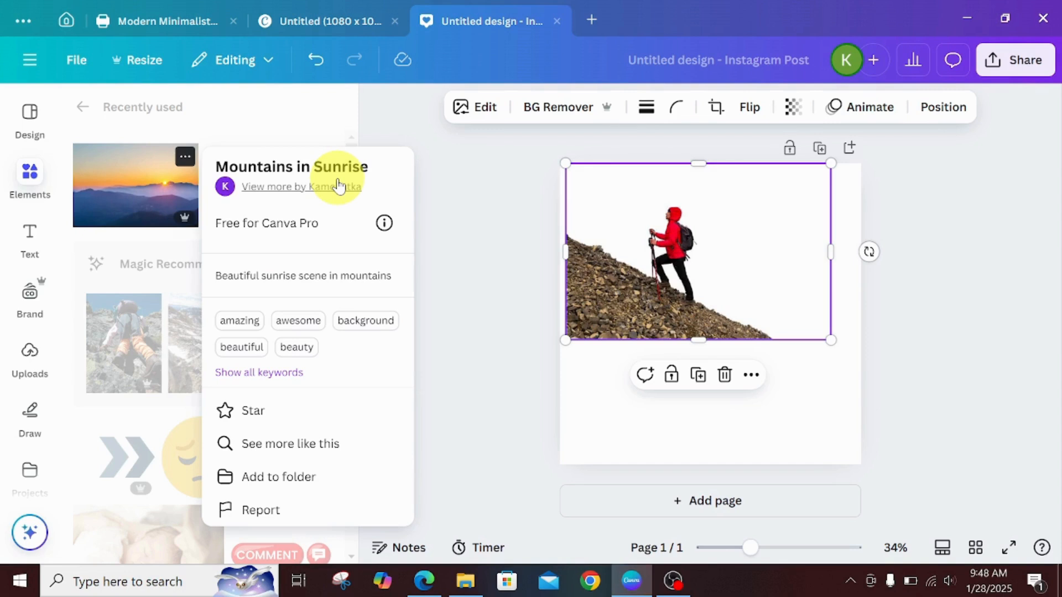
pyautogui.click(151, 184)
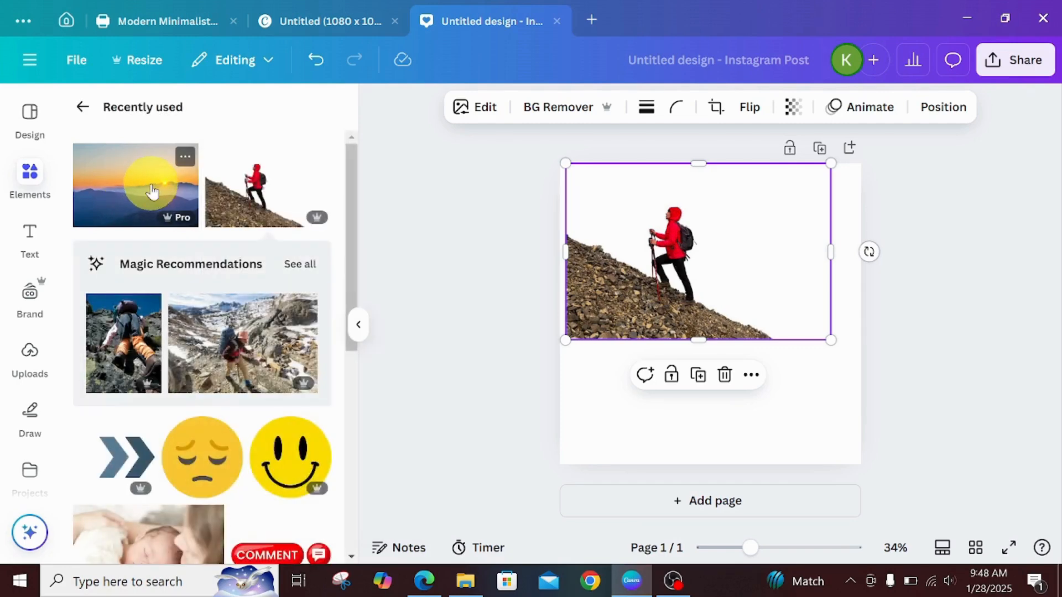
pyautogui.click(123, 185)
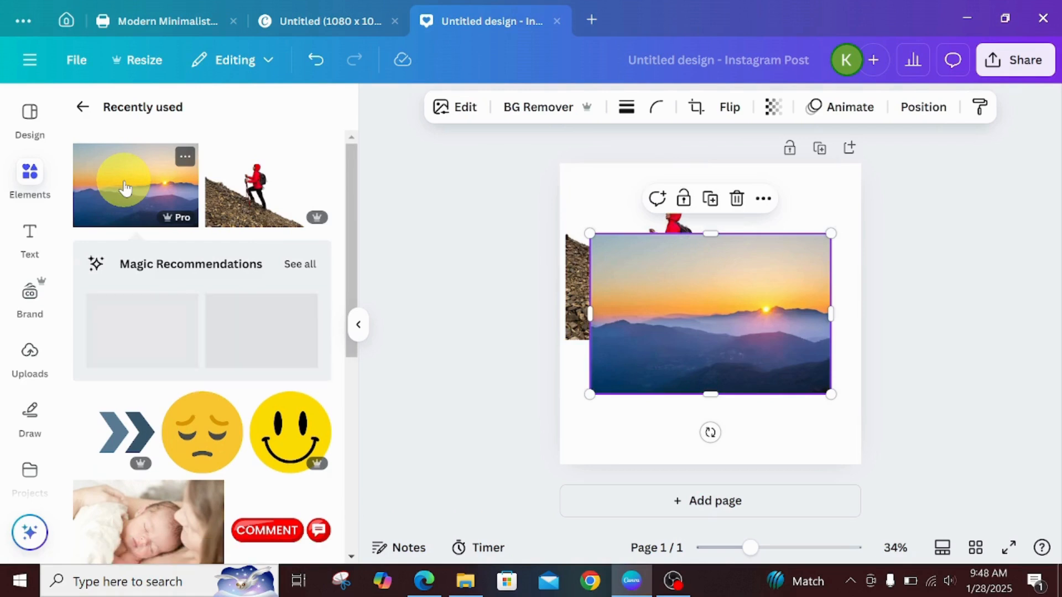
pyautogui.moveTo(735, 327); pyautogui.dragTo(727, 396)
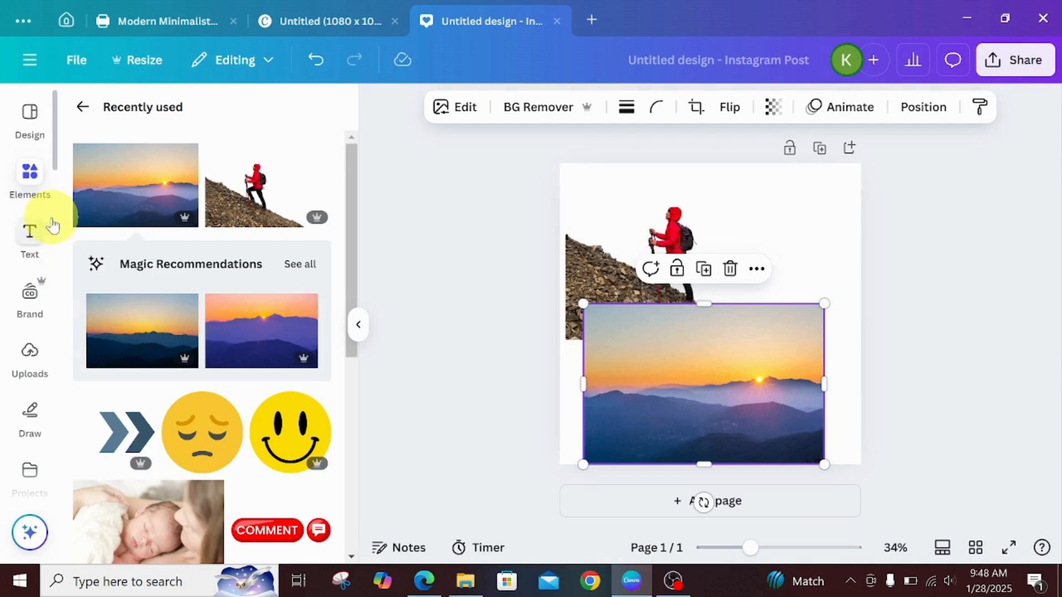
# Search the Canva apps for "Blend Image" and open the Blend Image app.
pyautogui.scroll(-3, 54, 166)
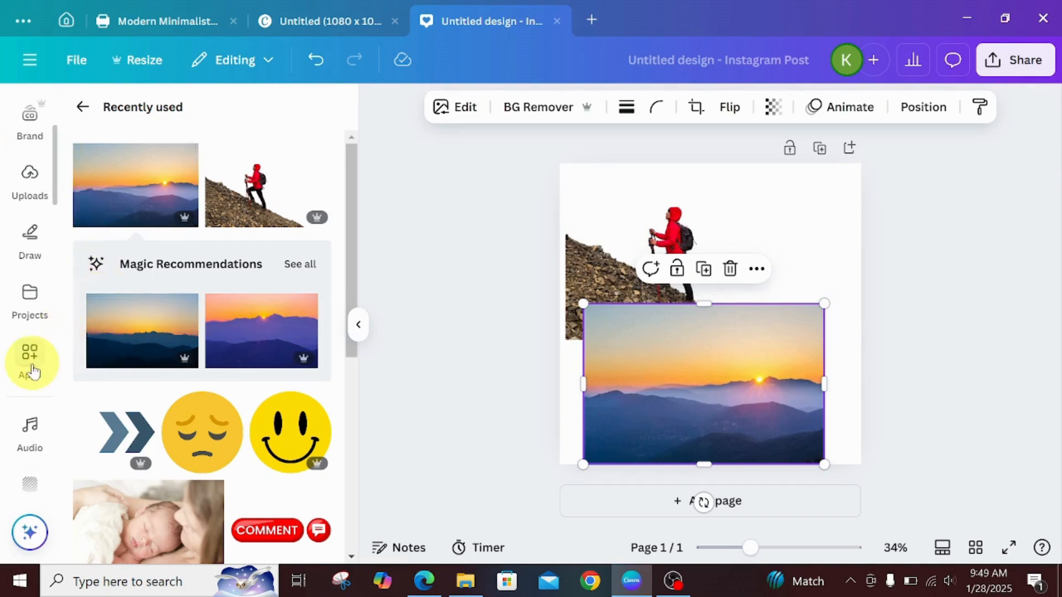
pyautogui.click(32, 365)
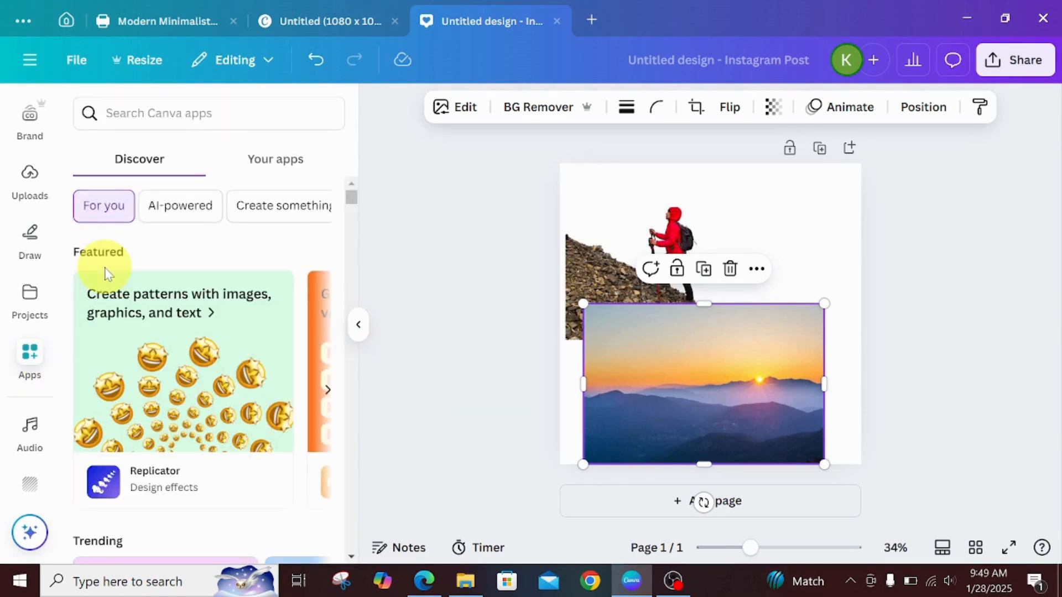
pyautogui.click(223, 110)
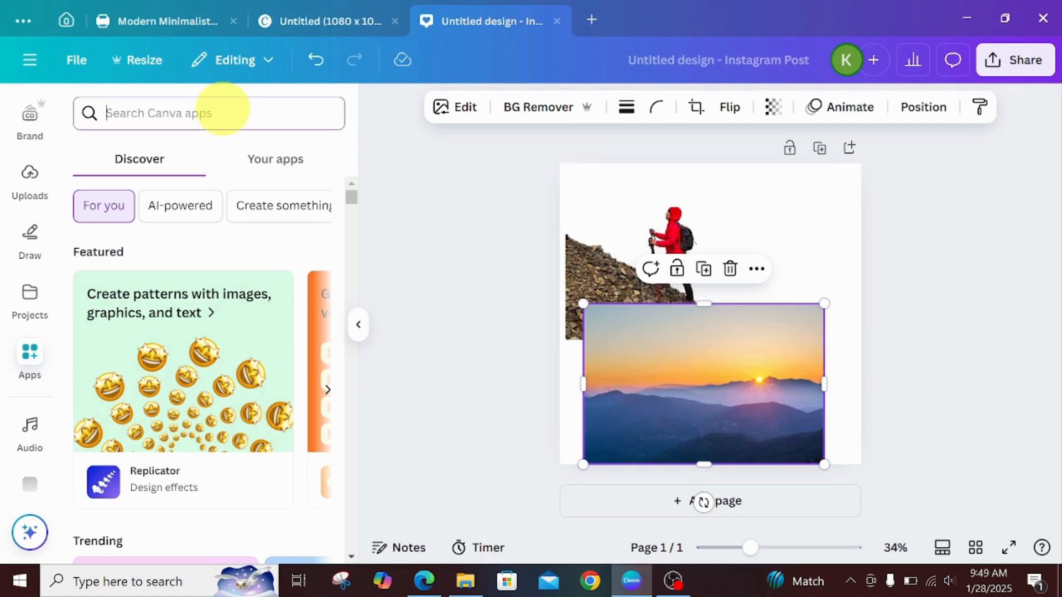
pyautogui.write('BL')
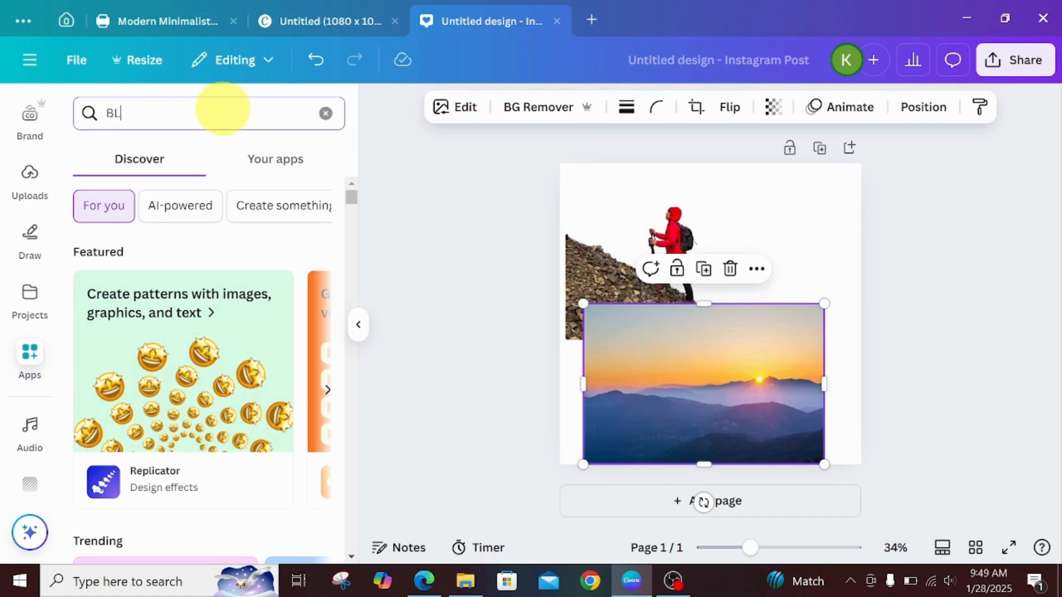
pyautogui.write('END IMAGE')
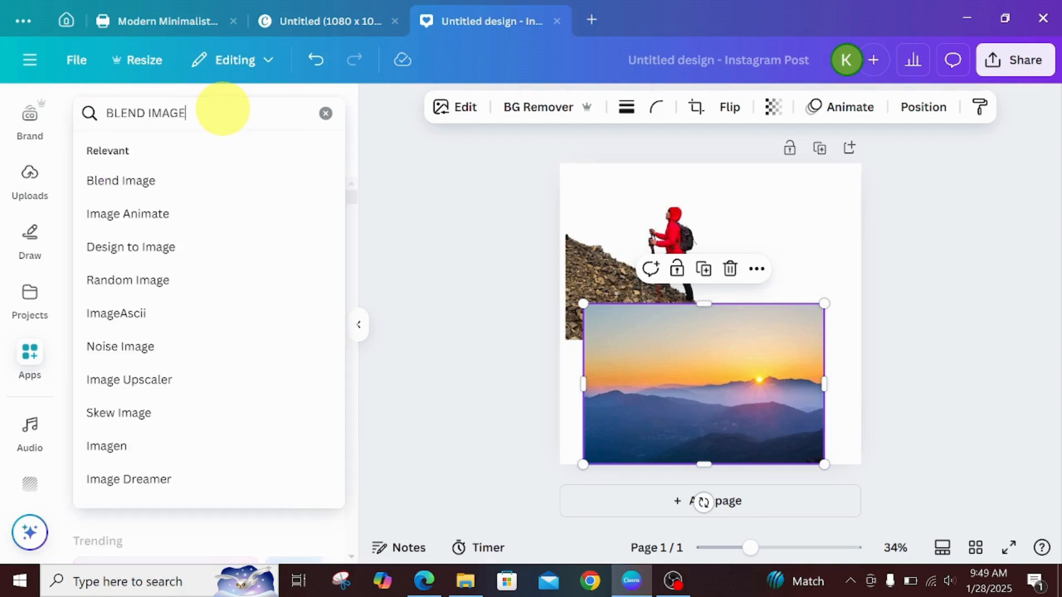
pyautogui.click(138, 178)
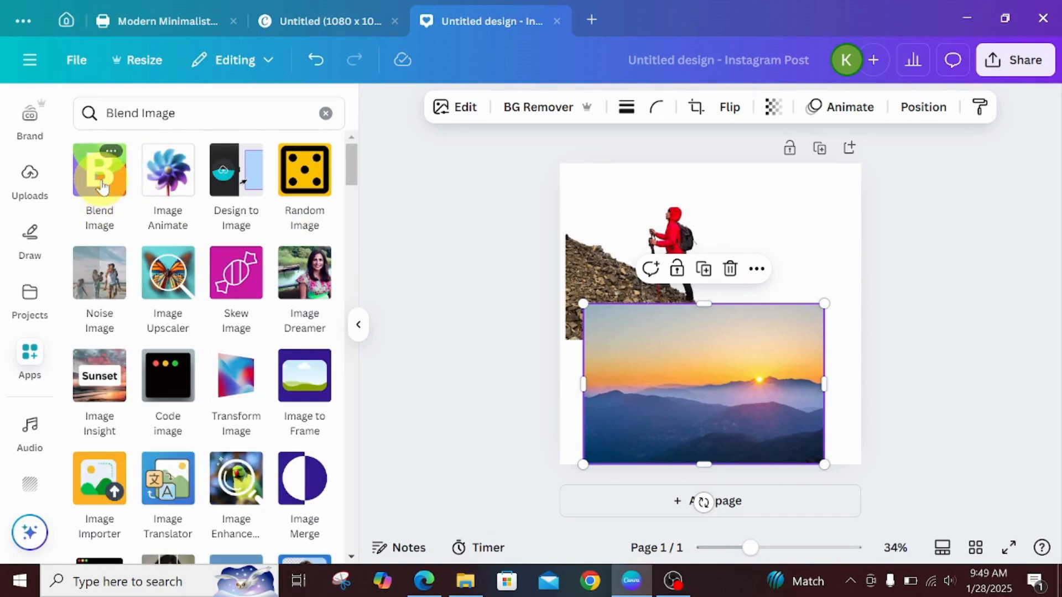
pyautogui.click(102, 187)
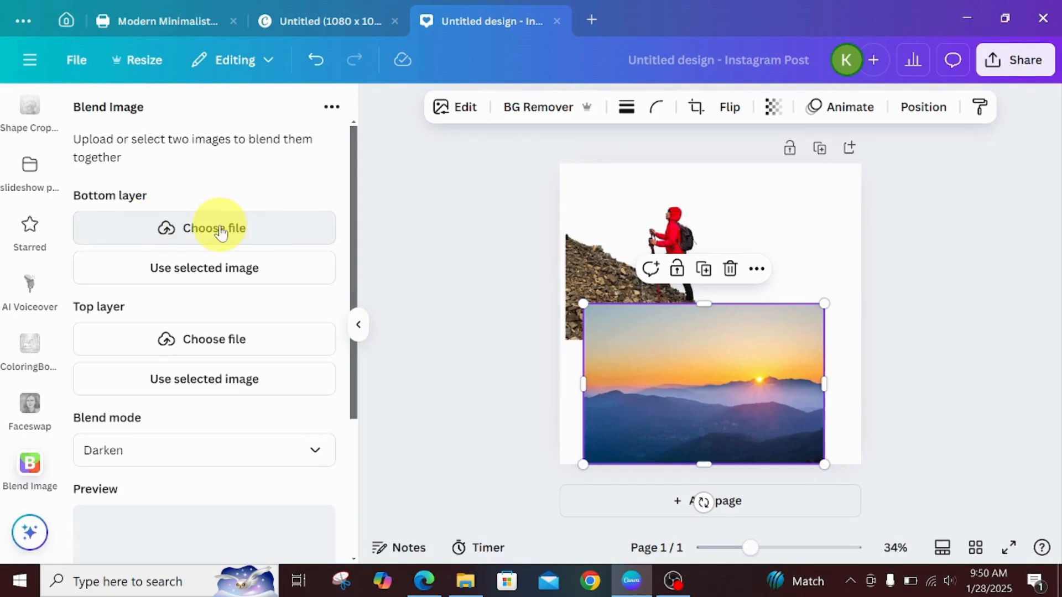
# Assign the hiker photo as the bottom layer and the sunrise photo as the top layer of the blend.
pyautogui.click(652, 221)
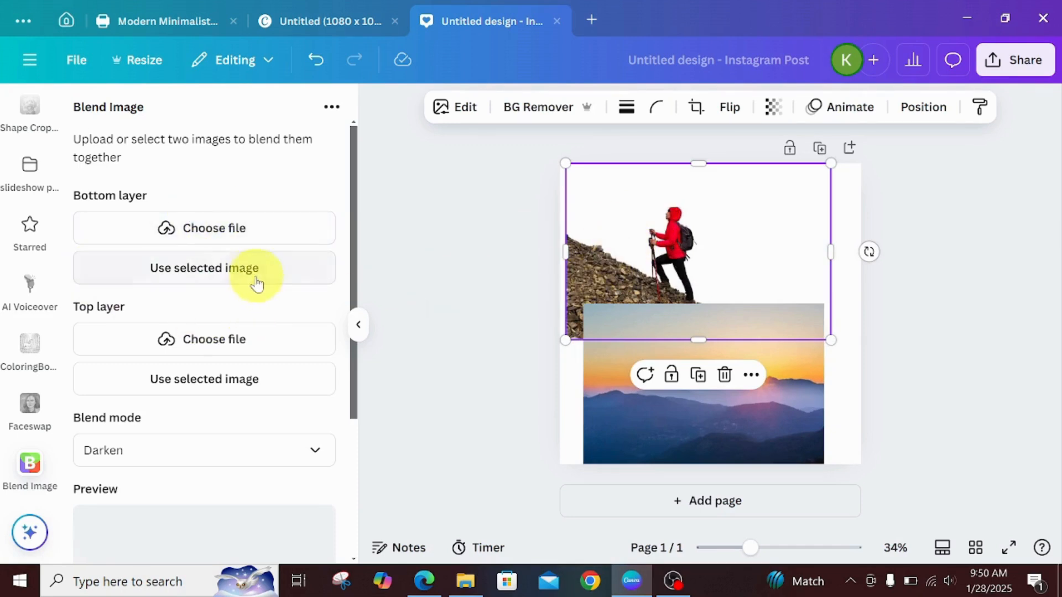
pyautogui.click(223, 275)
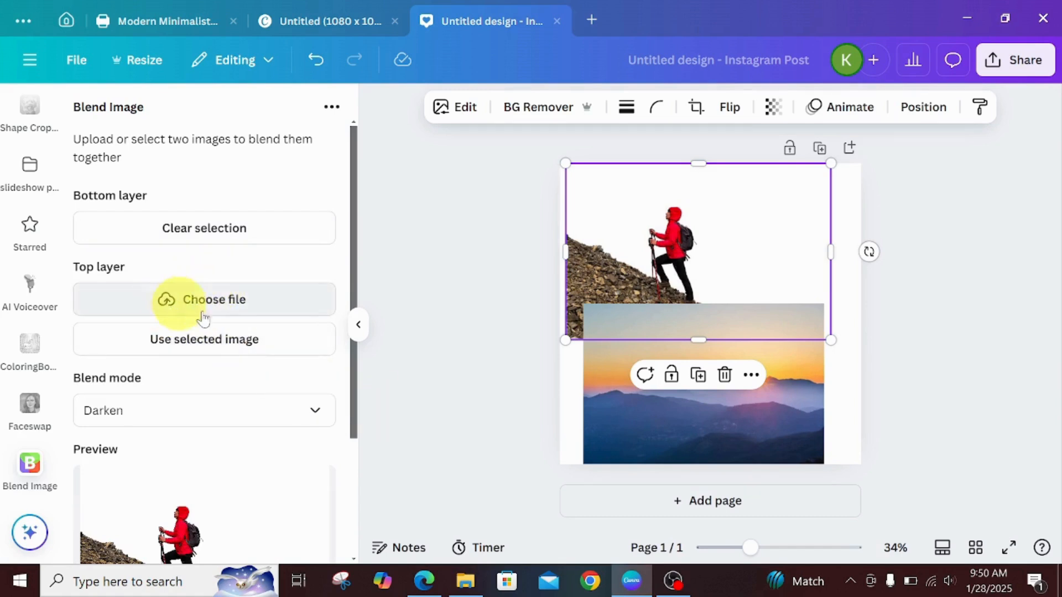
pyautogui.click(672, 422)
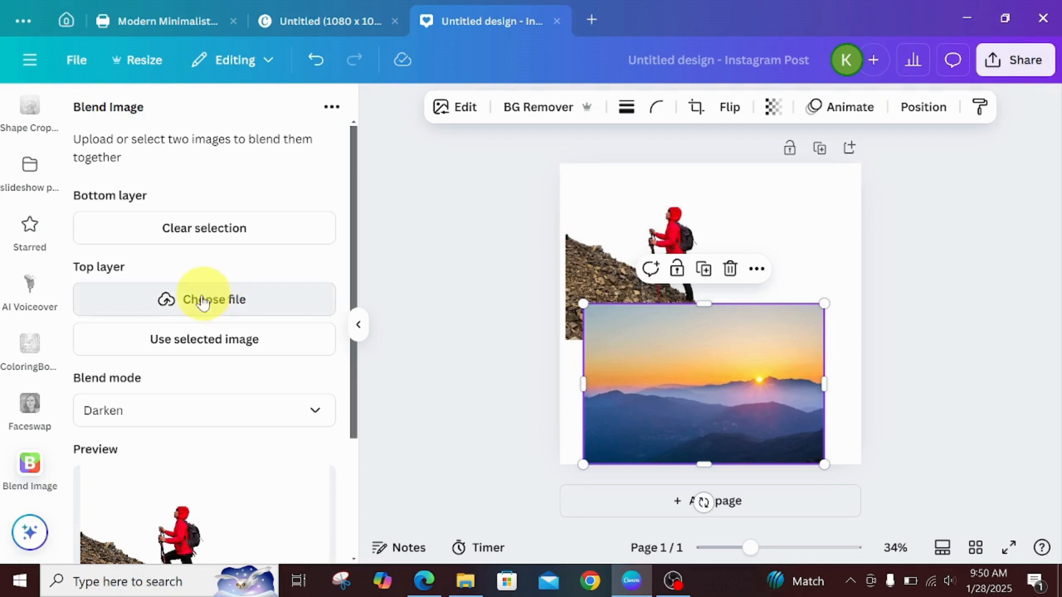
pyautogui.click(193, 338)
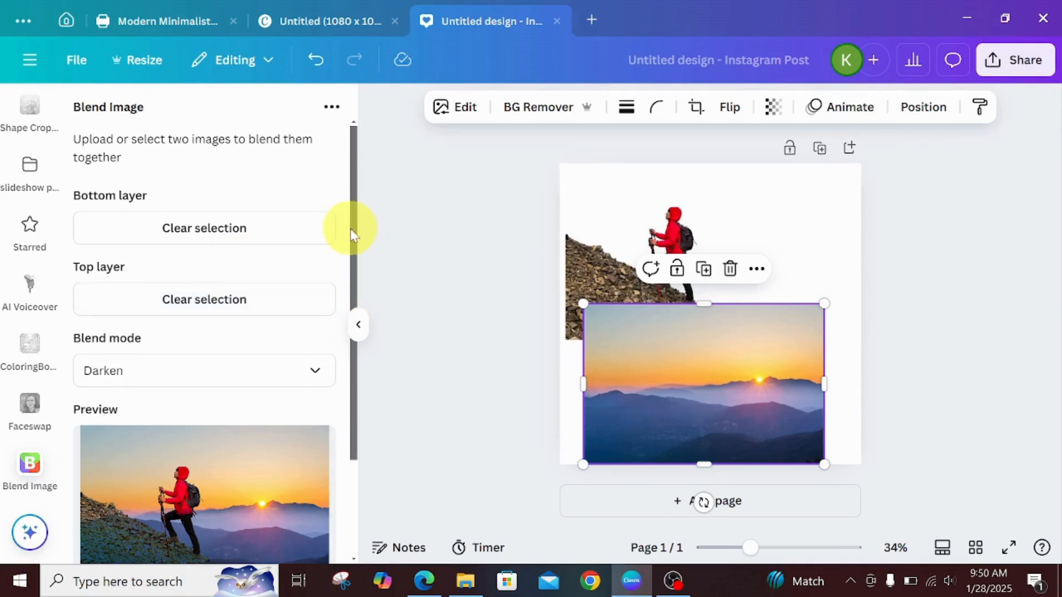
# Review the available blend modes, choose Darken and add the blended picture to the design.
pyautogui.moveTo(355, 245); pyautogui.dragTo(216, 313)
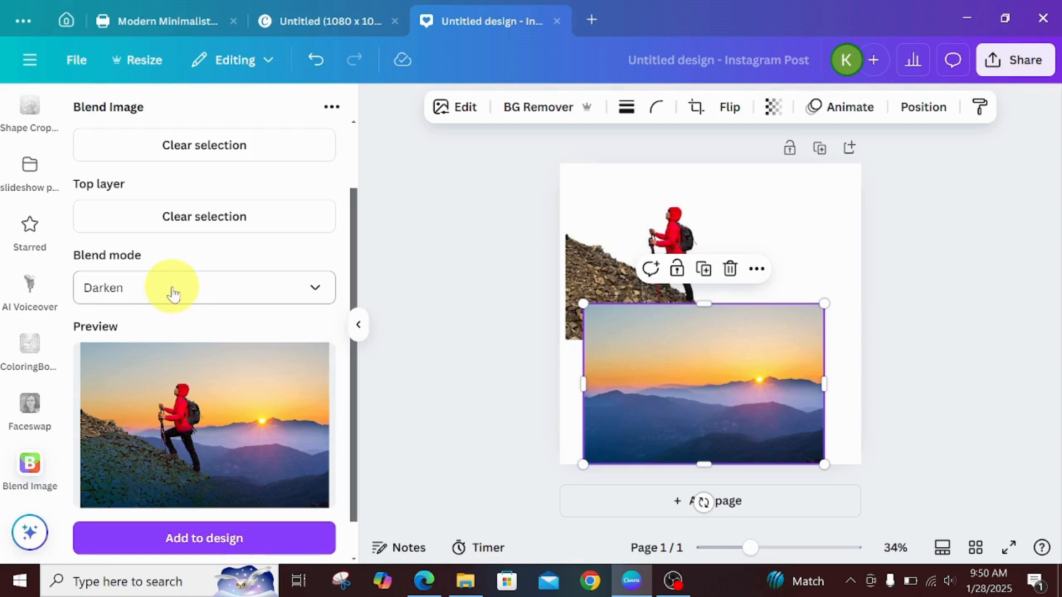
pyautogui.click(208, 287)
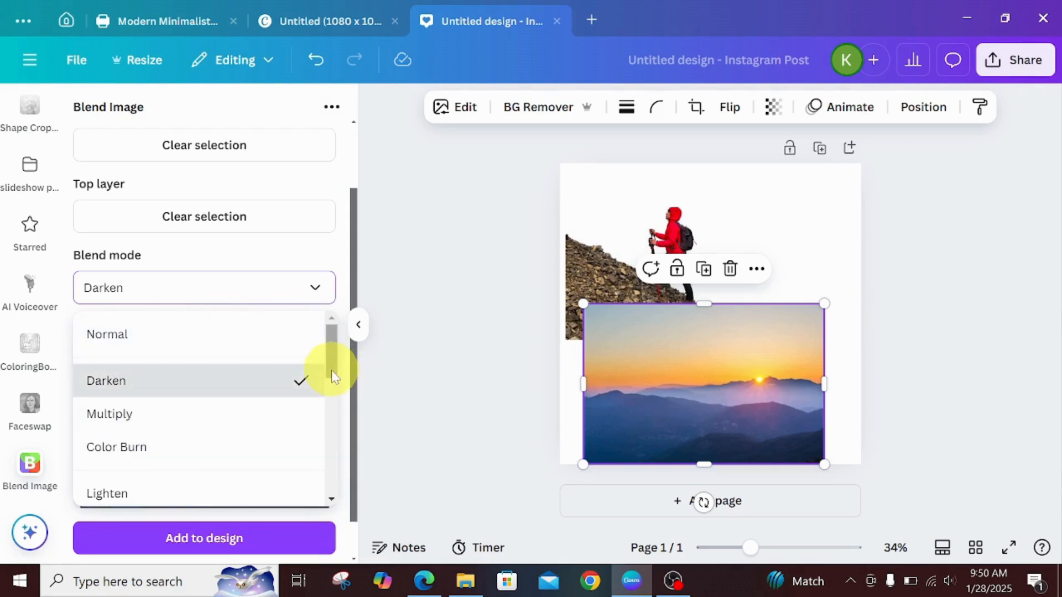
pyautogui.moveTo(332, 372); pyautogui.dragTo(342, 475)
pyautogui.moveTo(341, 475); pyautogui.dragTo(327, 344)
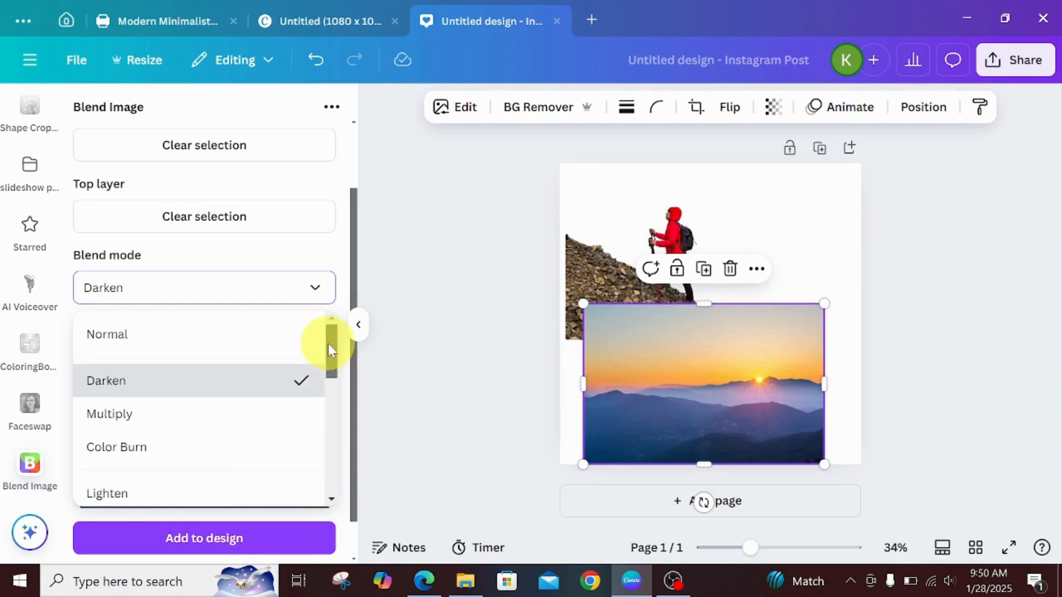
pyautogui.click(232, 386)
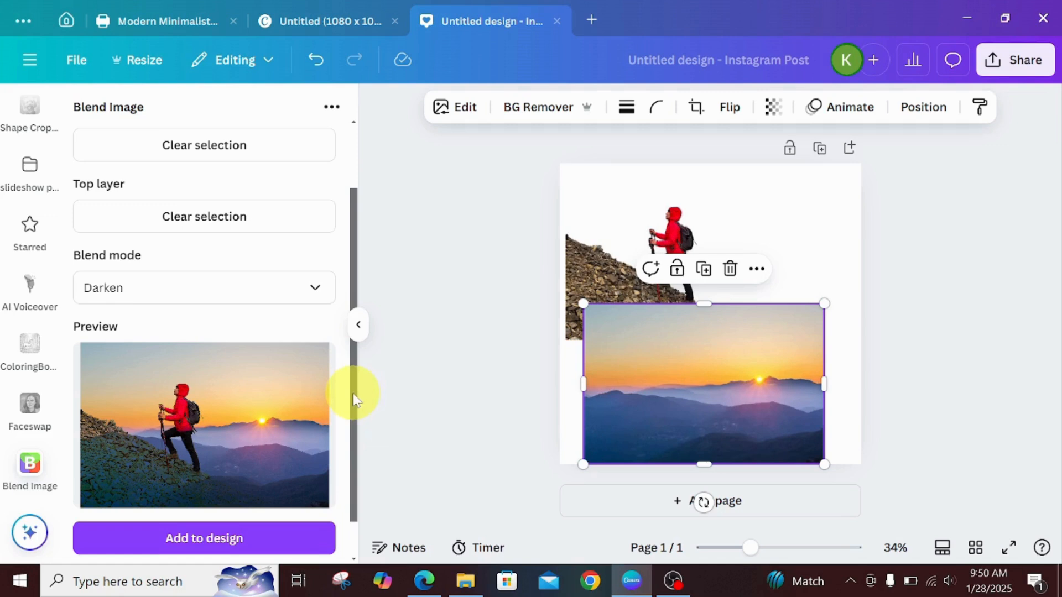
pyautogui.moveTo(354, 399); pyautogui.dragTo(360, 459)
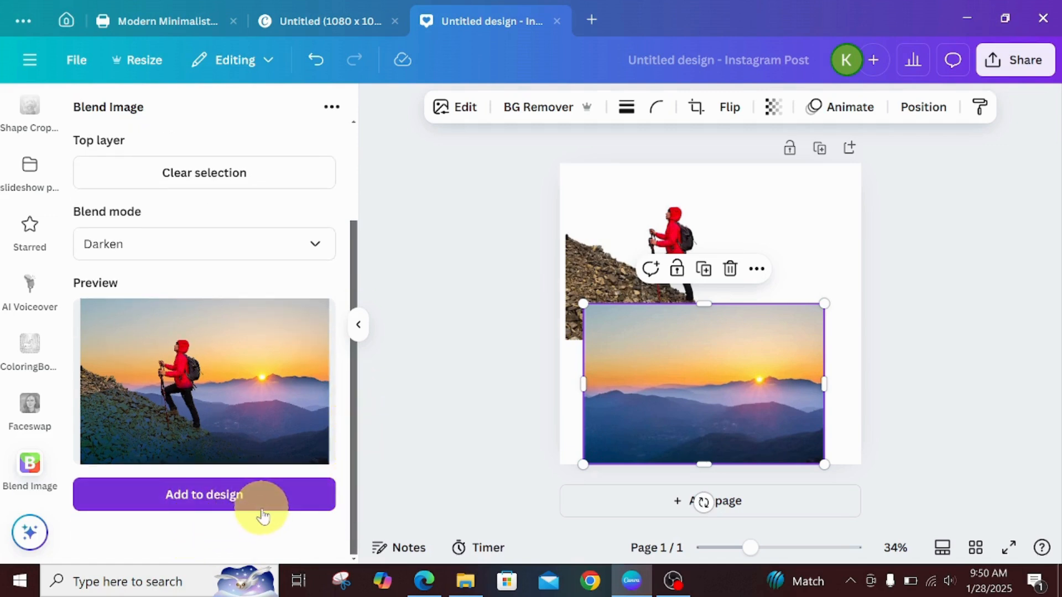
pyautogui.click(192, 491)
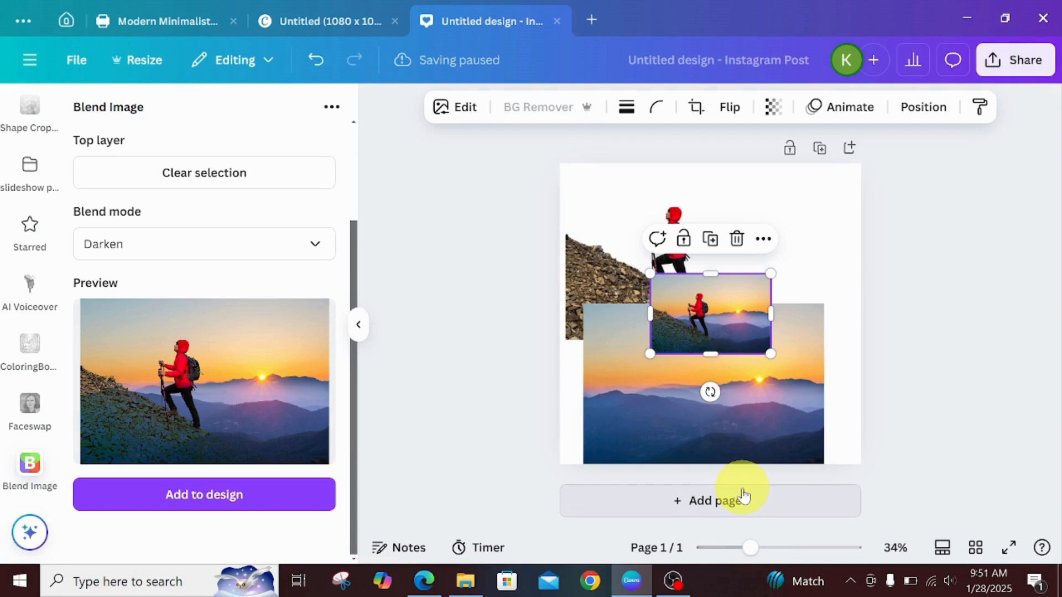
# Add a second page and move the blended picture from page 1 onto it.
pyautogui.click(698, 498)
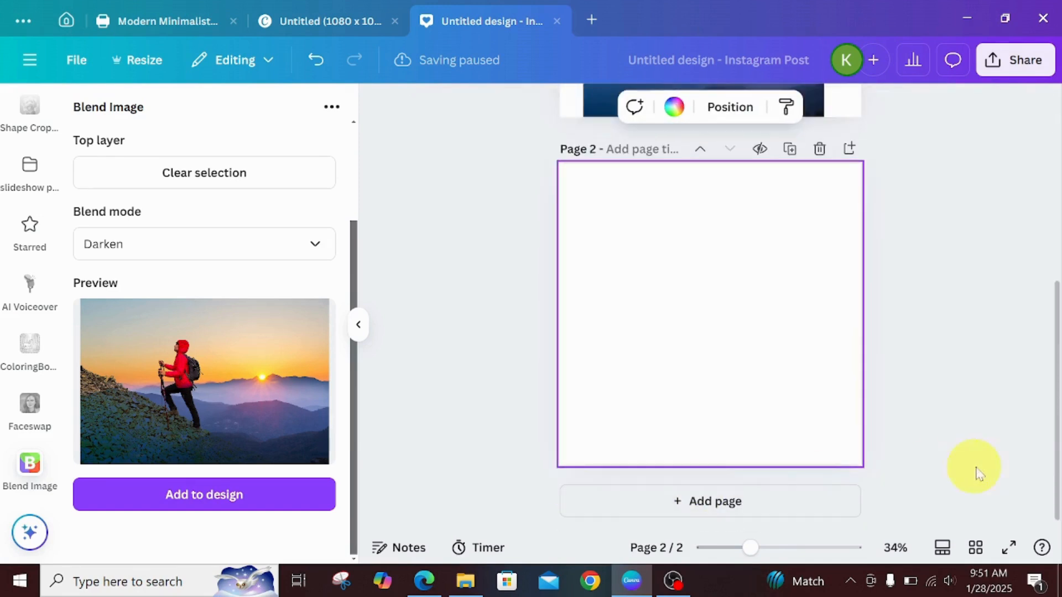
pyautogui.moveTo(1042, 363); pyautogui.dragTo(1043, 261)
pyautogui.moveTo(729, 171); pyautogui.dragTo(724, 461)
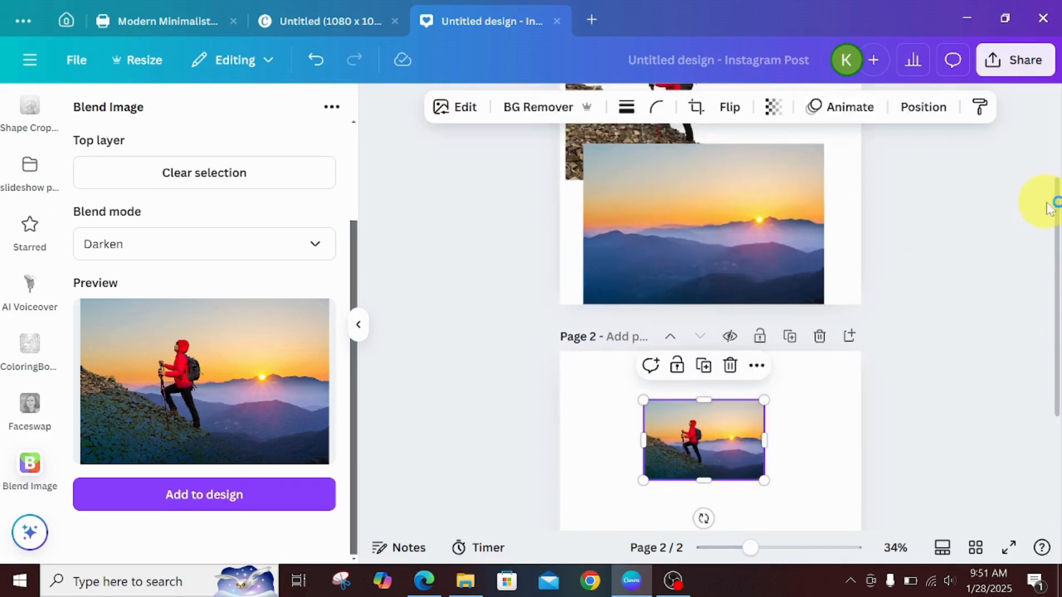
pyautogui.moveTo(1046, 201); pyautogui.dragTo(1045, 284)
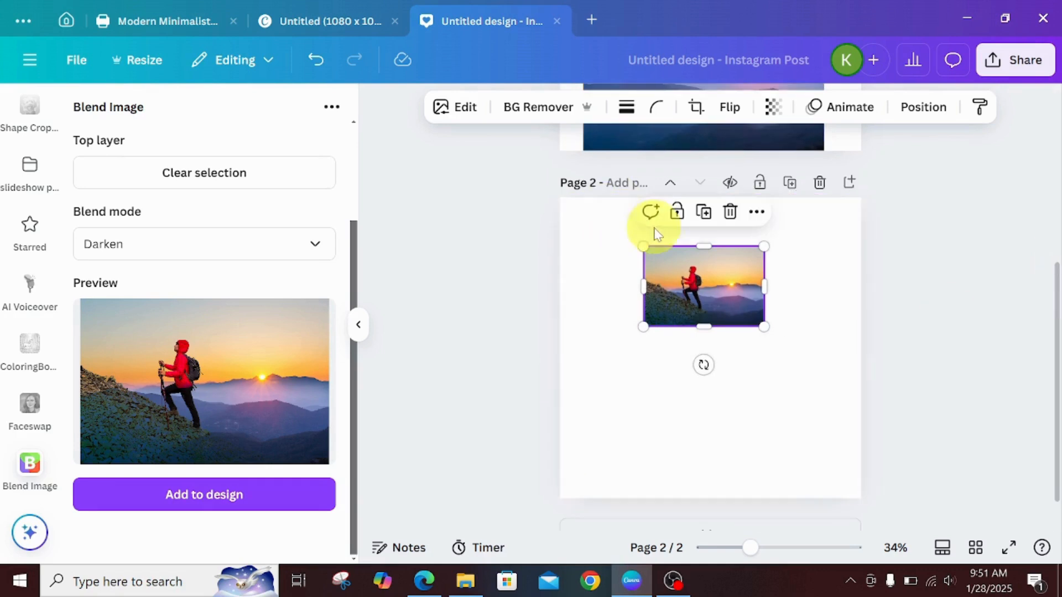
# Enlarge the blended picture from page 2's upper-left corner until it extends beyond the page's right edge.
pyautogui.moveTo(641, 244); pyautogui.dragTo(538, 233)
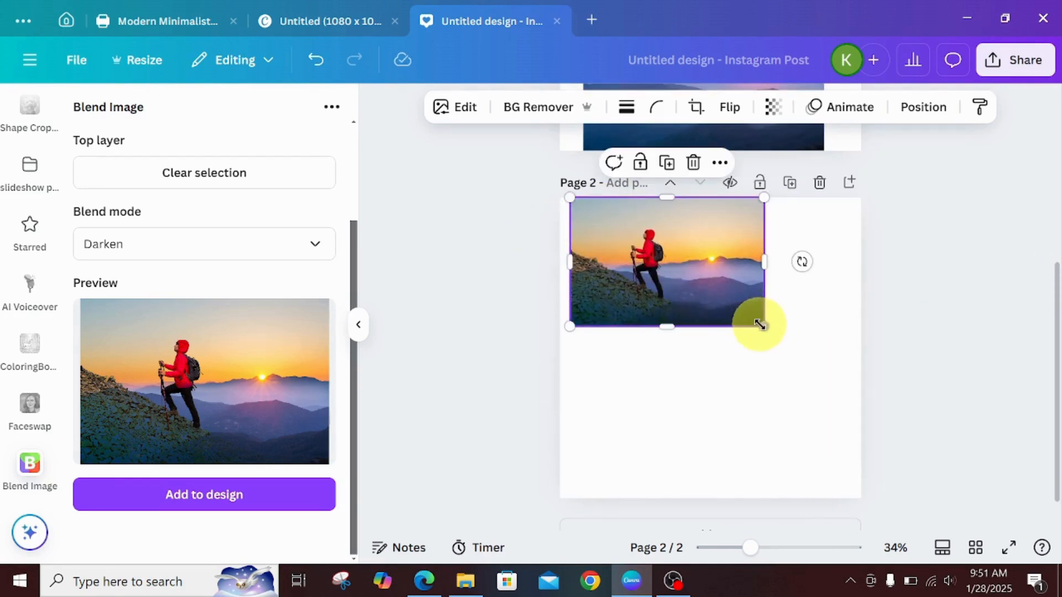
pyautogui.moveTo(762, 326); pyautogui.dragTo(880, 348)
pyautogui.moveTo(559, 397); pyautogui.dragTo(559, 397)
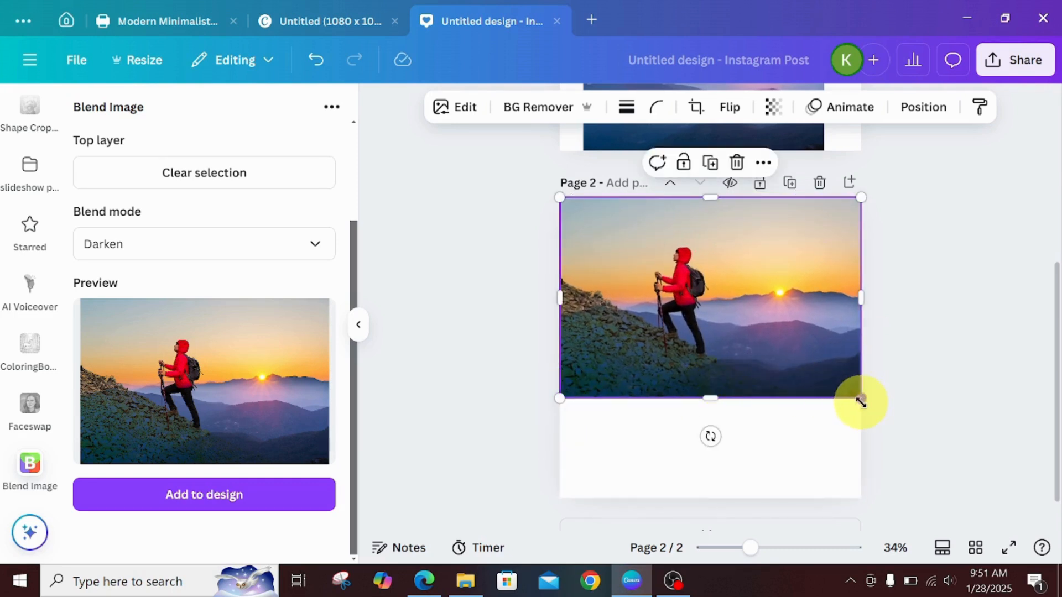
pyautogui.moveTo(861, 398); pyautogui.dragTo(946, 454)
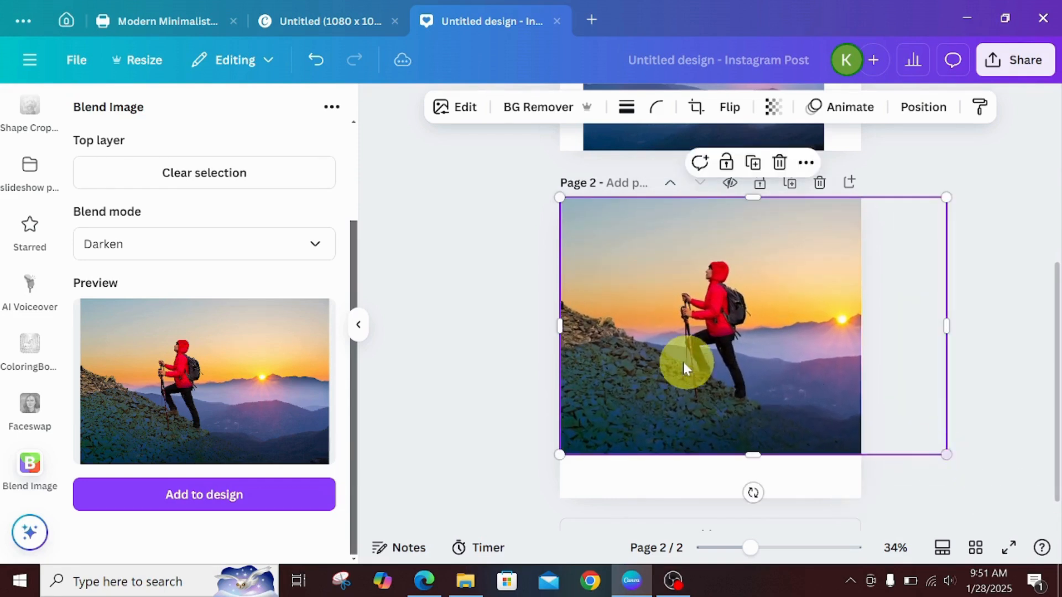
# Reposition and stretch the blended picture until it covers page 2 from edge to edge, with the hiker right of centre.
pyautogui.moveTo(678, 361); pyautogui.dragTo(699, 370)
pyautogui.moveTo(575, 339); pyautogui.dragTo(560, 339)
pyautogui.moveTo(702, 344); pyautogui.dragTo(703, 331)
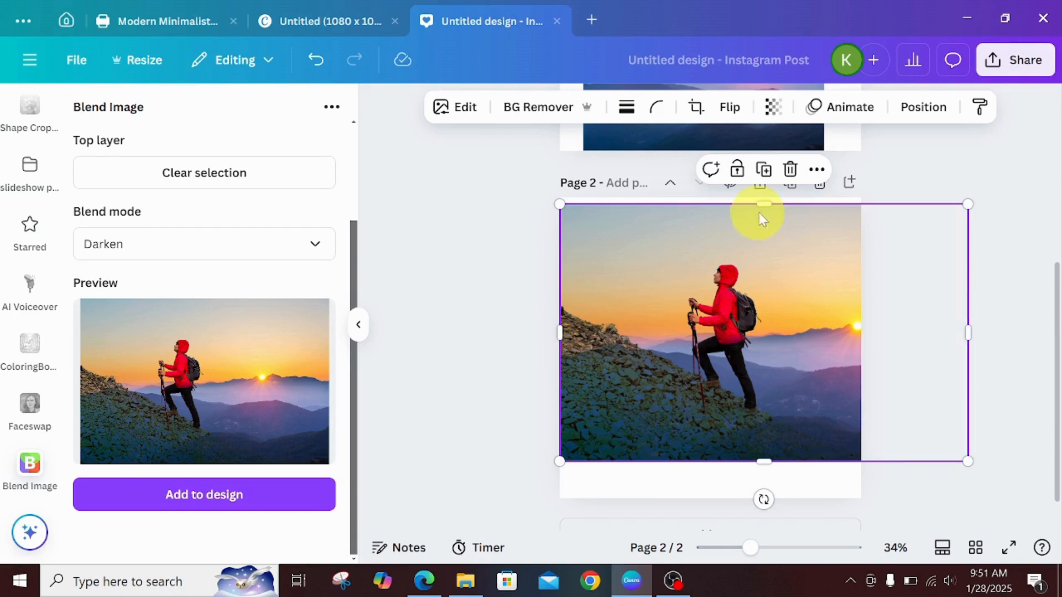
pyautogui.moveTo(763, 203); pyautogui.dragTo(764, 197)
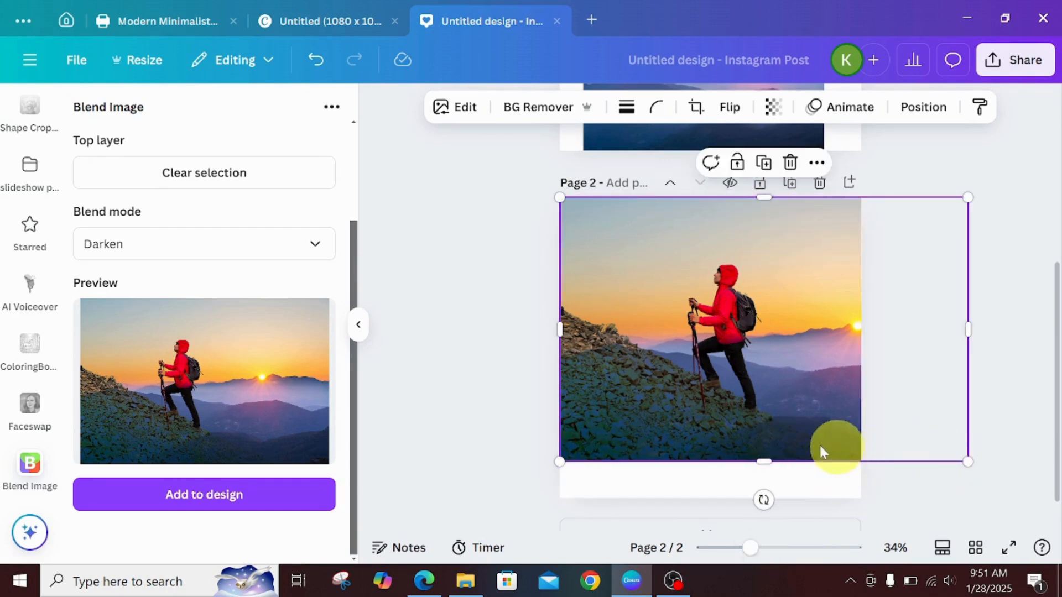
pyautogui.moveTo(761, 463); pyautogui.dragTo(764, 491)
pyautogui.moveTo(778, 426); pyautogui.dragTo(807, 427)
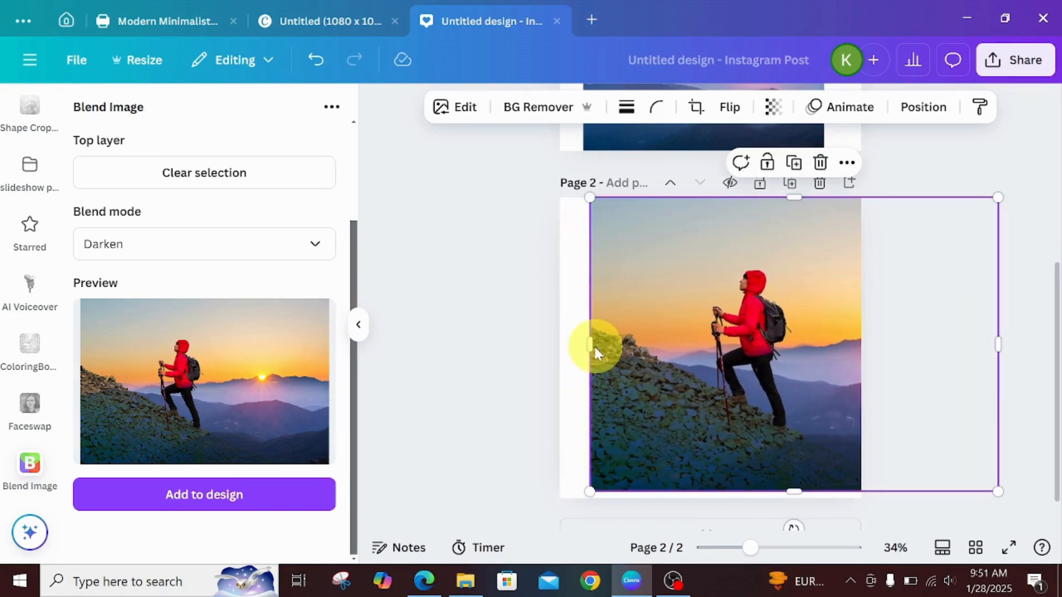
pyautogui.moveTo(592, 347); pyautogui.dragTo(559, 347)
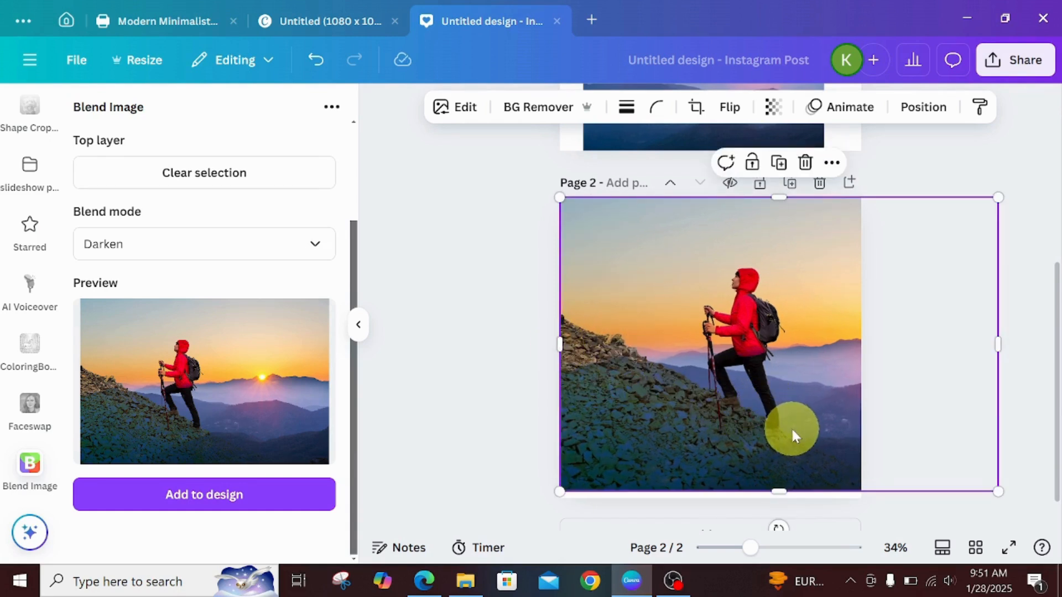
pyautogui.moveTo(998, 492); pyautogui.dragTo(990, 486)
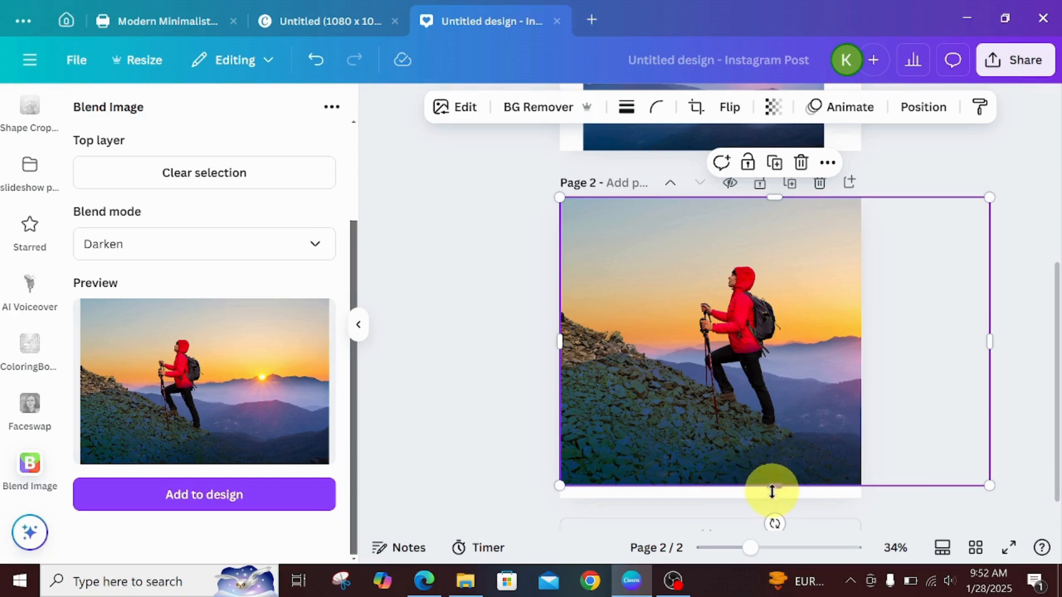
pyautogui.moveTo(774, 488); pyautogui.dragTo(772, 496)
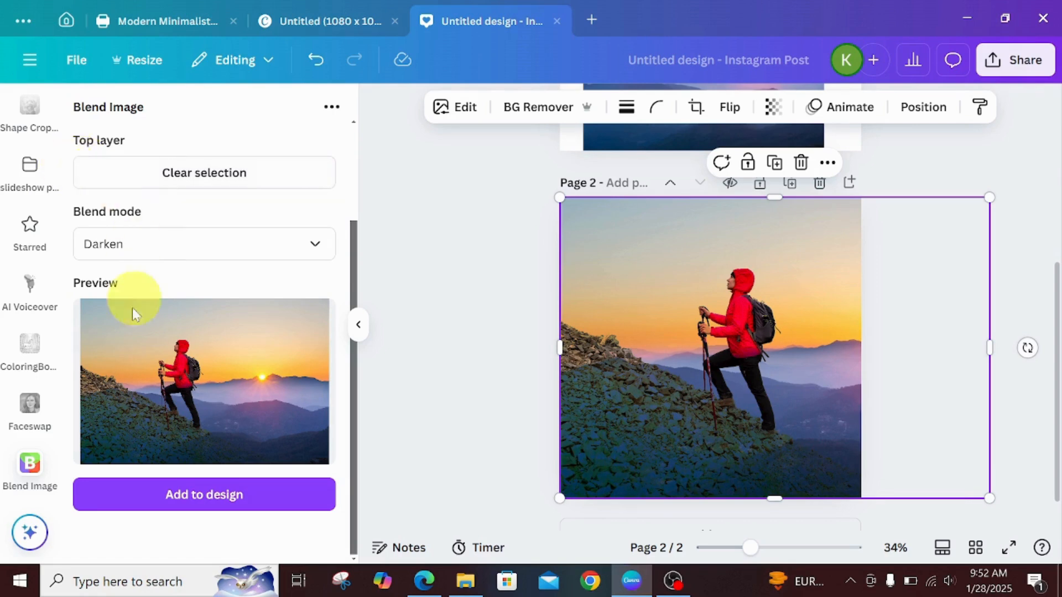
# Add the recently used "Happening NOW" text combination to page 2 and place it in the sky above the hiker.
pyautogui.scroll(1, 55, 450)
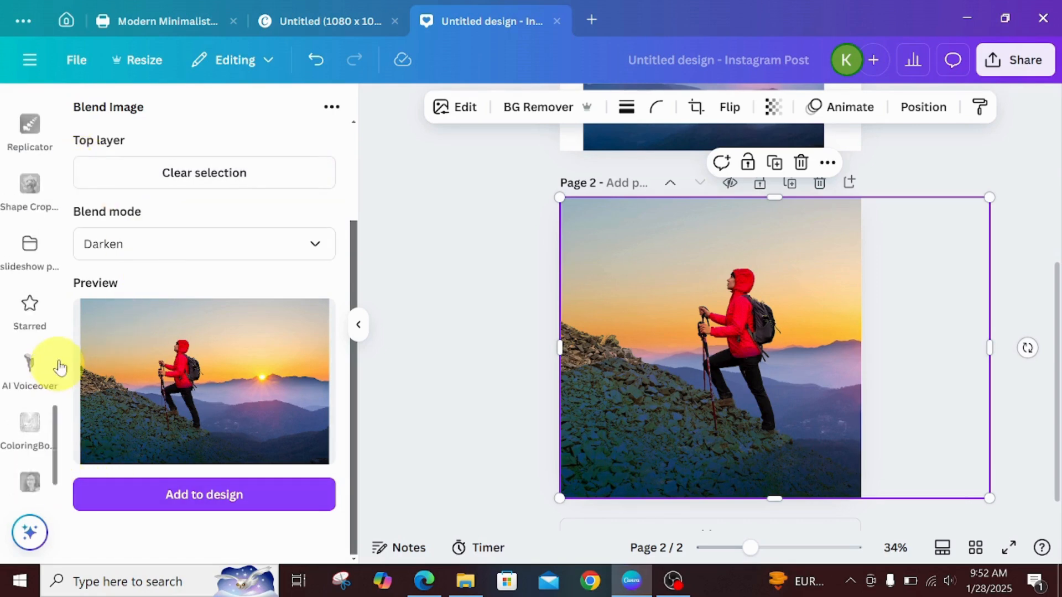
pyautogui.scroll(2, 54, 405)
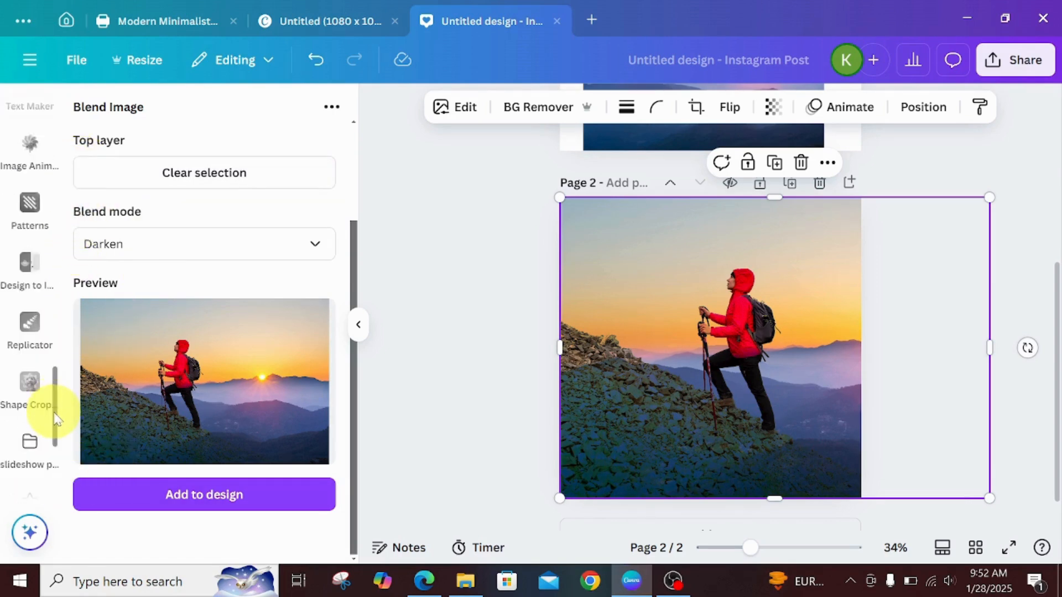
pyautogui.scroll(5, 55, 418)
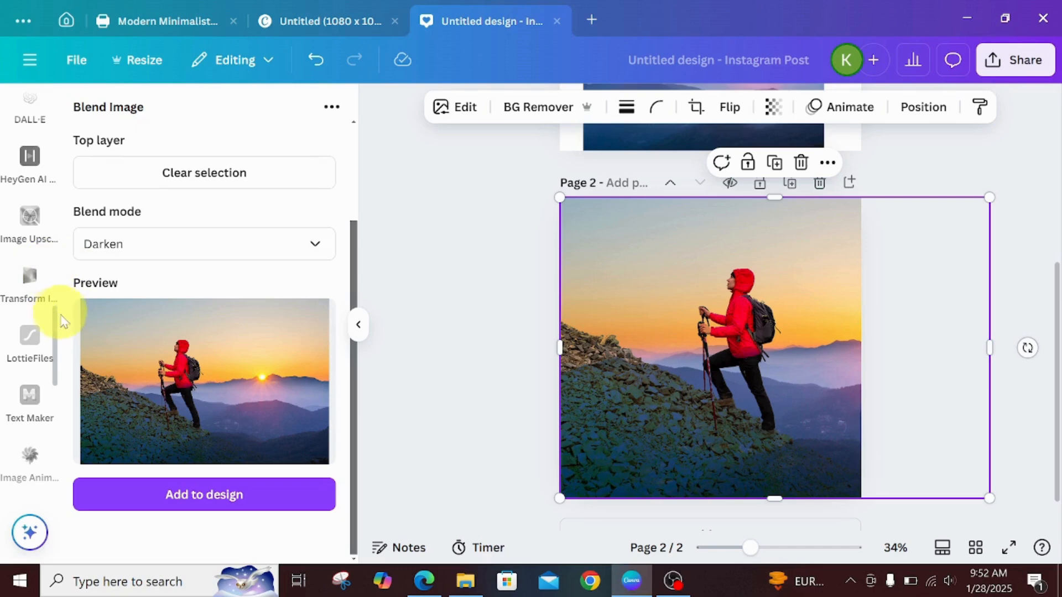
pyautogui.scroll(5, 56, 331)
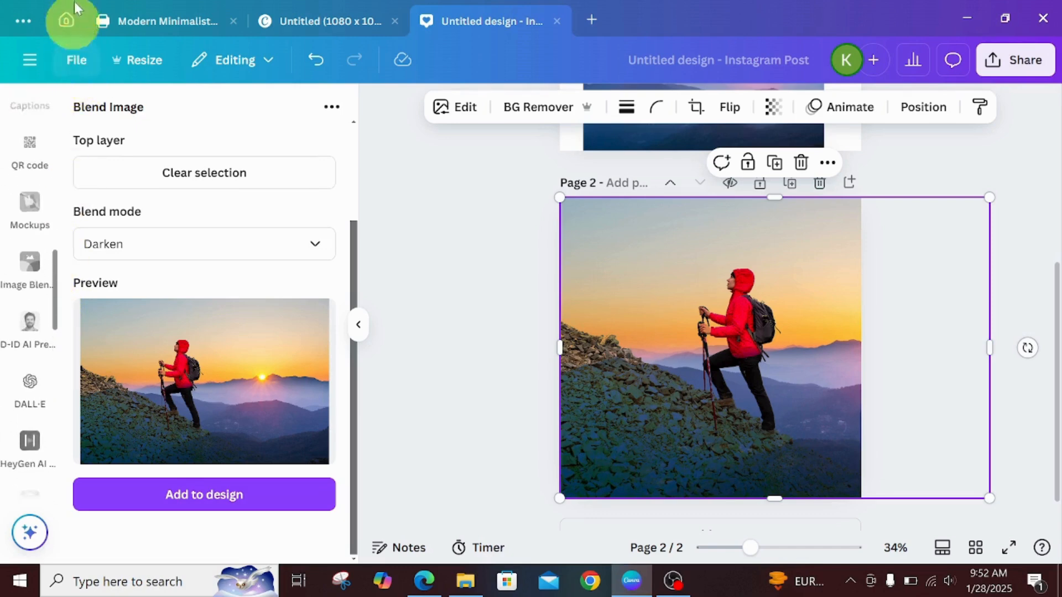
pyautogui.scroll(3, 52, 232)
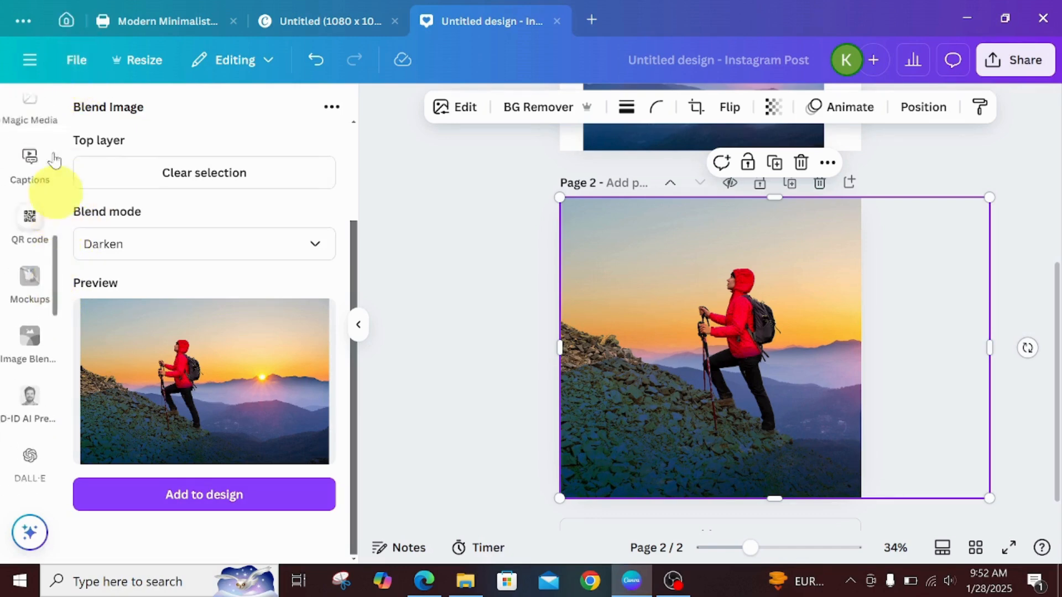
pyautogui.scroll(3, 55, 199)
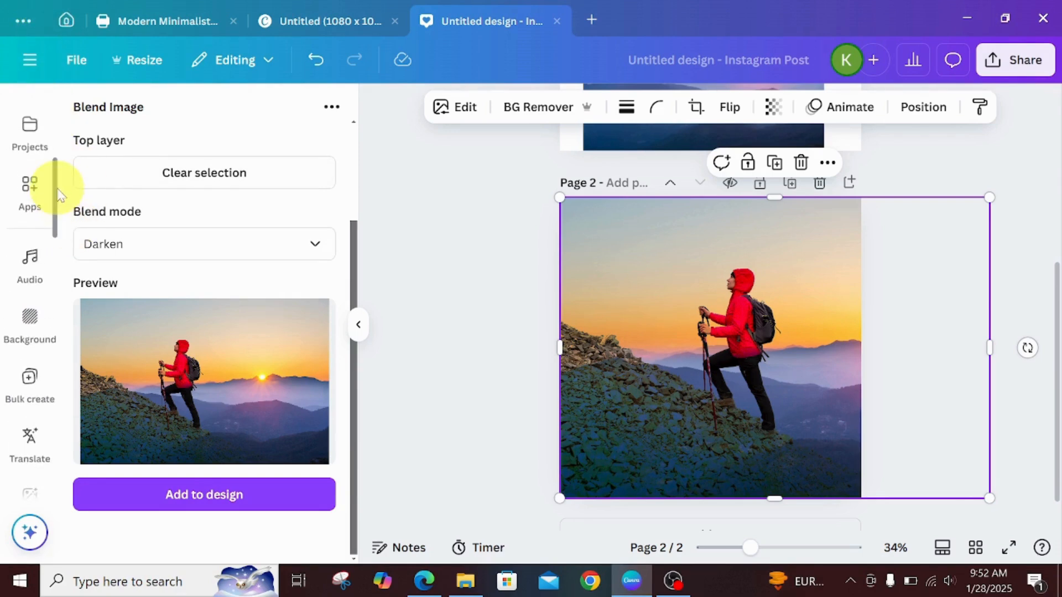
pyautogui.scroll(2, 30, 155)
pyautogui.click(28, 131)
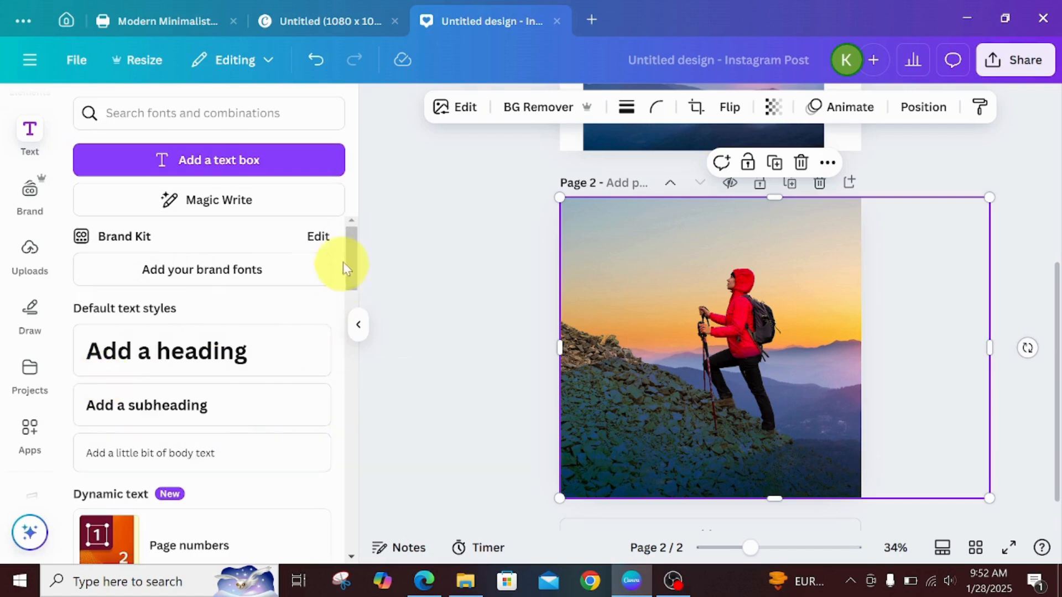
pyautogui.scroll(-2, 353, 265)
pyautogui.moveTo(354, 274); pyautogui.dragTo(356, 313)
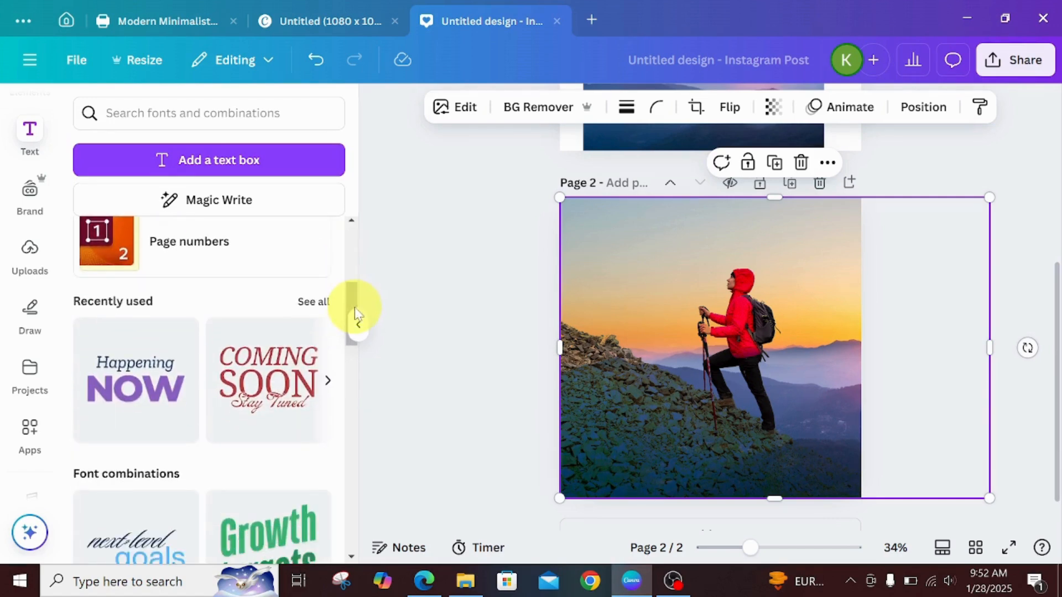
pyautogui.moveTo(158, 397); pyautogui.dragTo(707, 355)
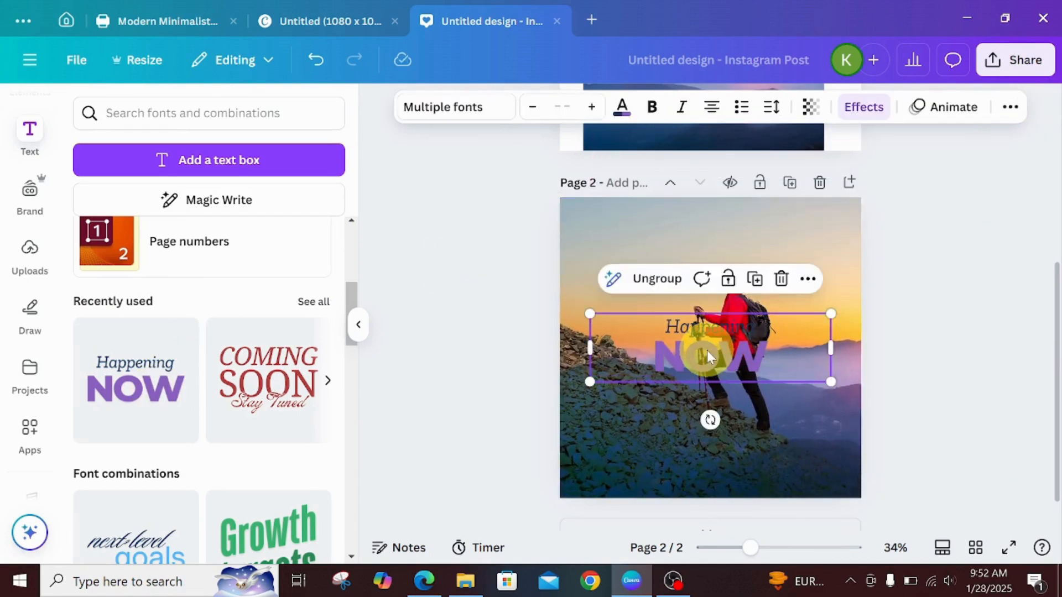
pyautogui.click(794, 354)
pyautogui.moveTo(794, 355); pyautogui.dragTo(824, 238)
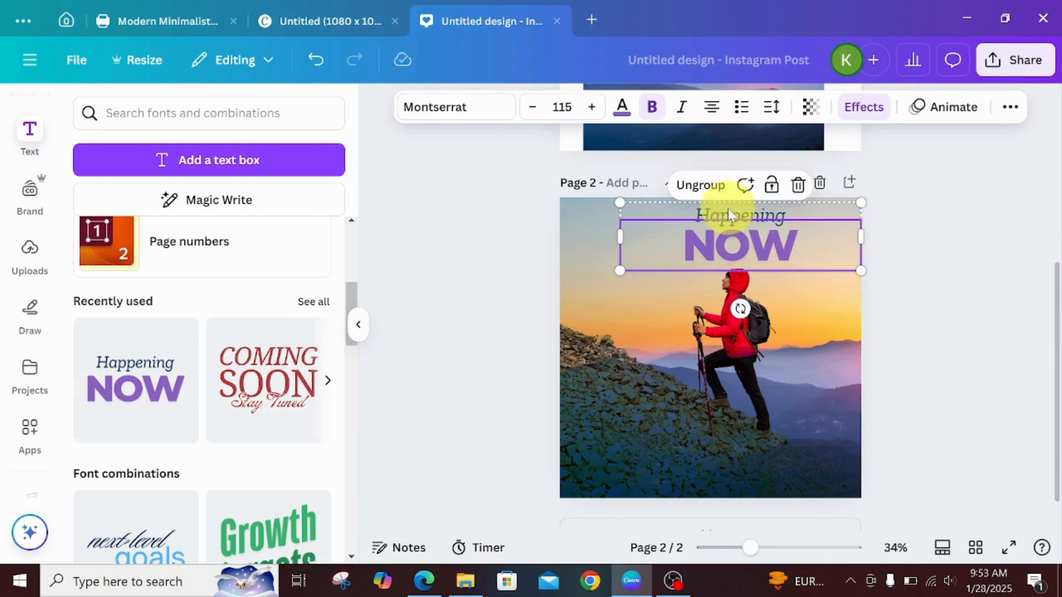
# Replace the word "Happening" in the text group with "your only limit is".
pyautogui.click(731, 216)
pyautogui.doubleClick(730, 216)
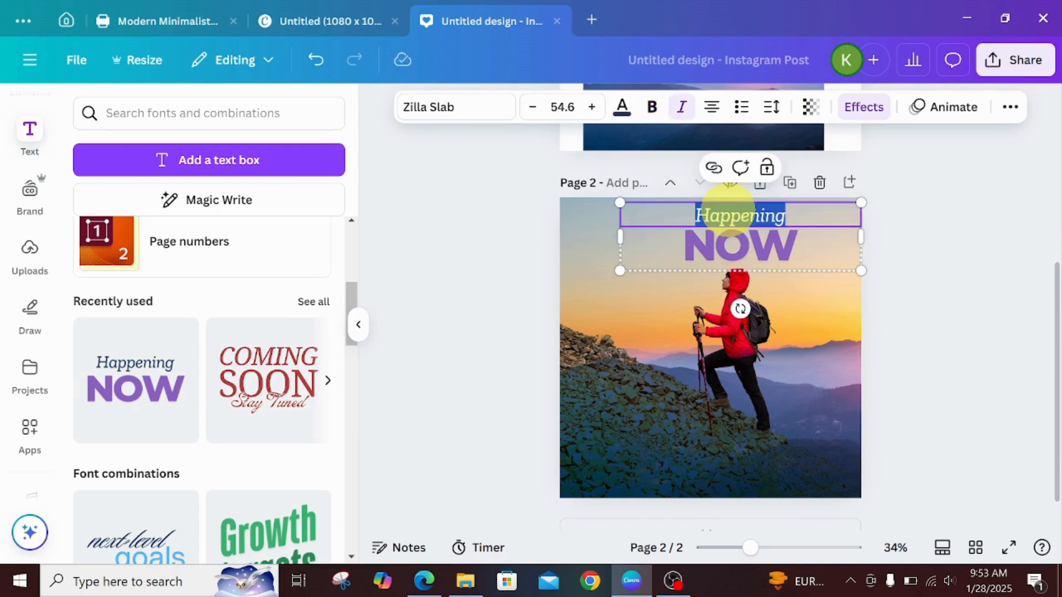
pyautogui.write('Y')
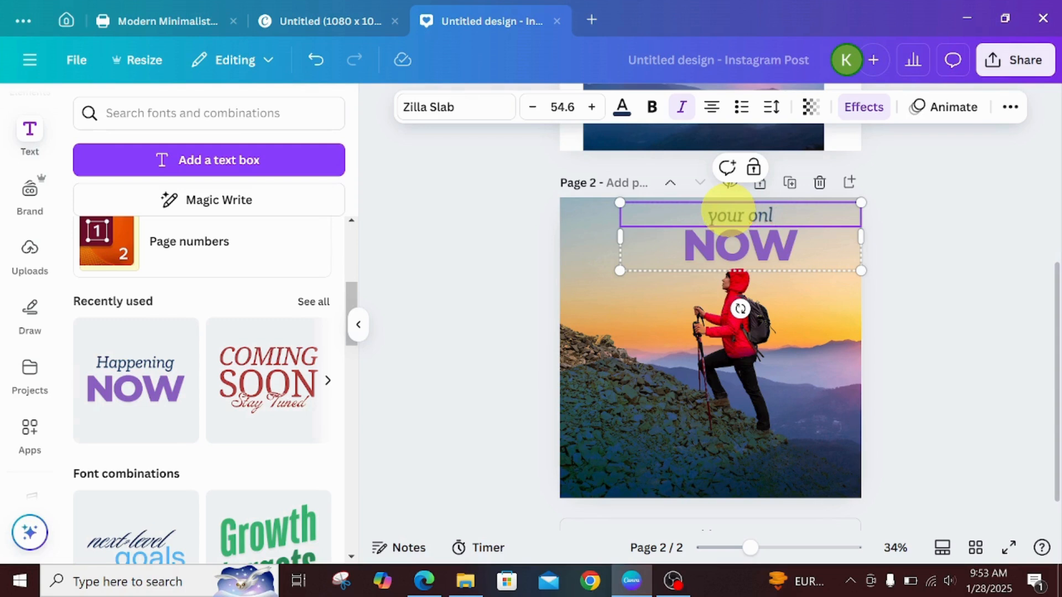
pyautogui.write('mi')
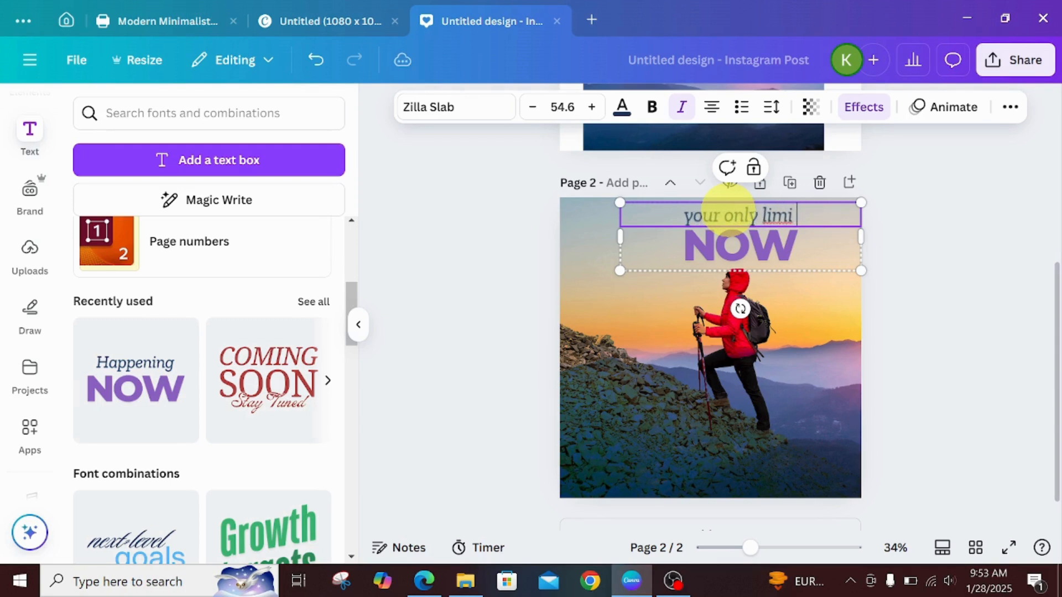
pyautogui.press('BackSpace')
pyautogui.write('t is')
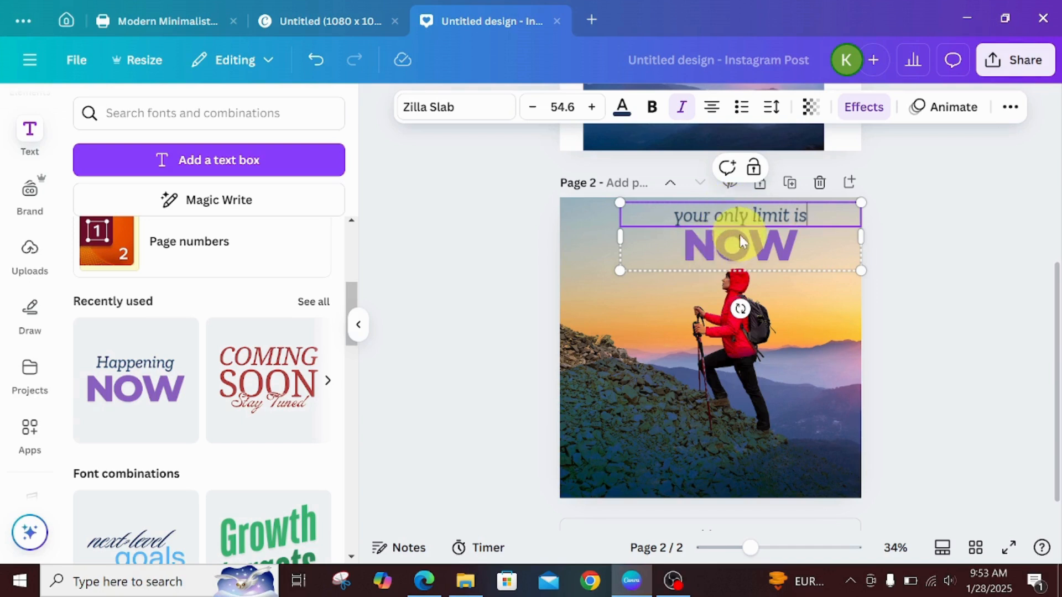
# Replace the word "NOW" in the text group with "YOU".
pyautogui.click(741, 242)
pyautogui.doubleClick(741, 241)
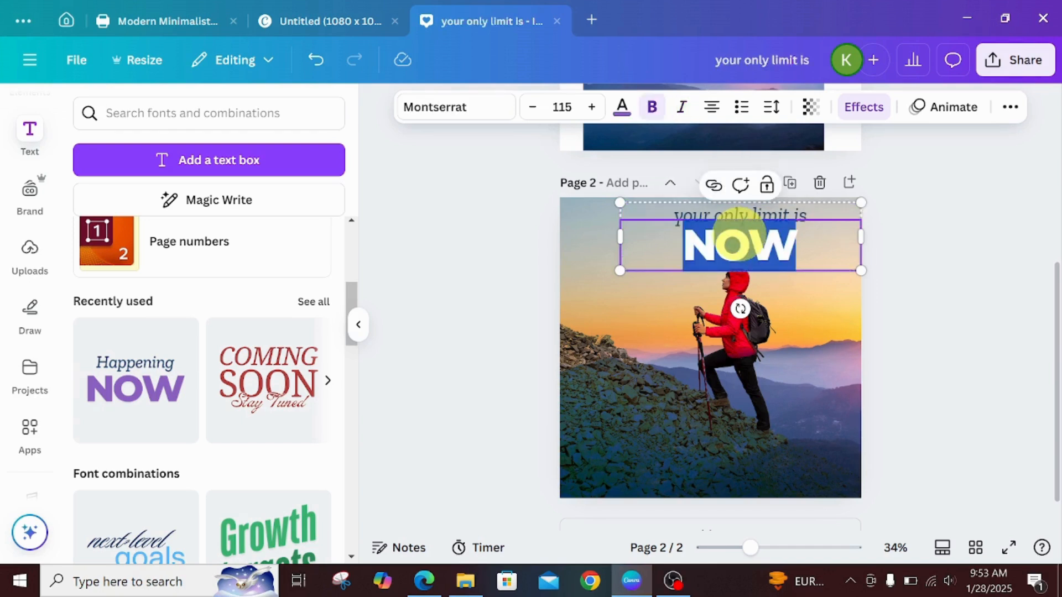
pyautogui.write('YOU')
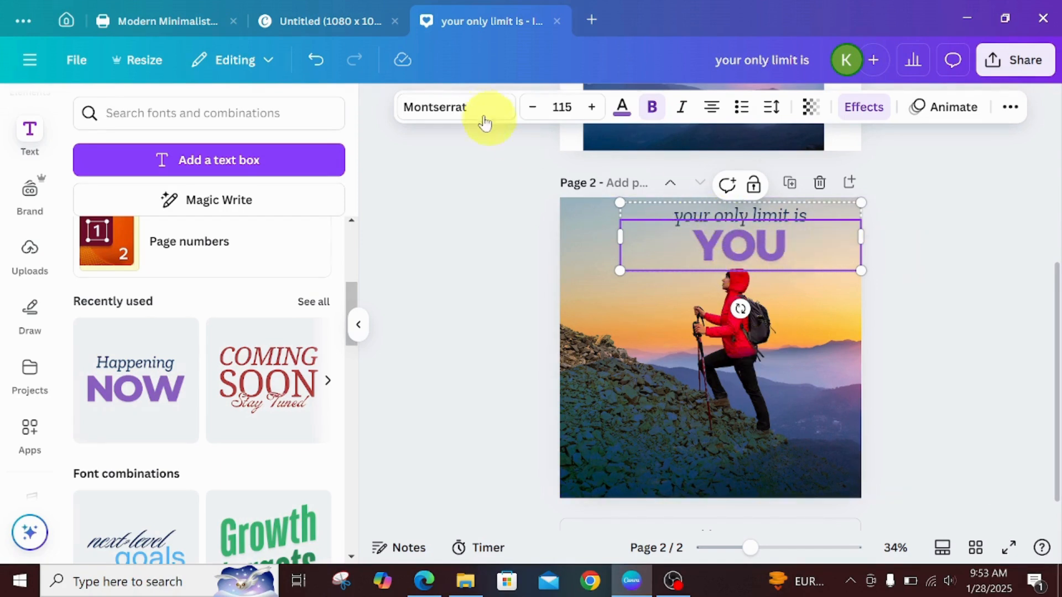
# Increase the font size of "YOU" to 117 and of "your only limit is" to 58.6.
pyautogui.click(591, 106)
pyautogui.click(591, 107)
pyautogui.click(725, 215)
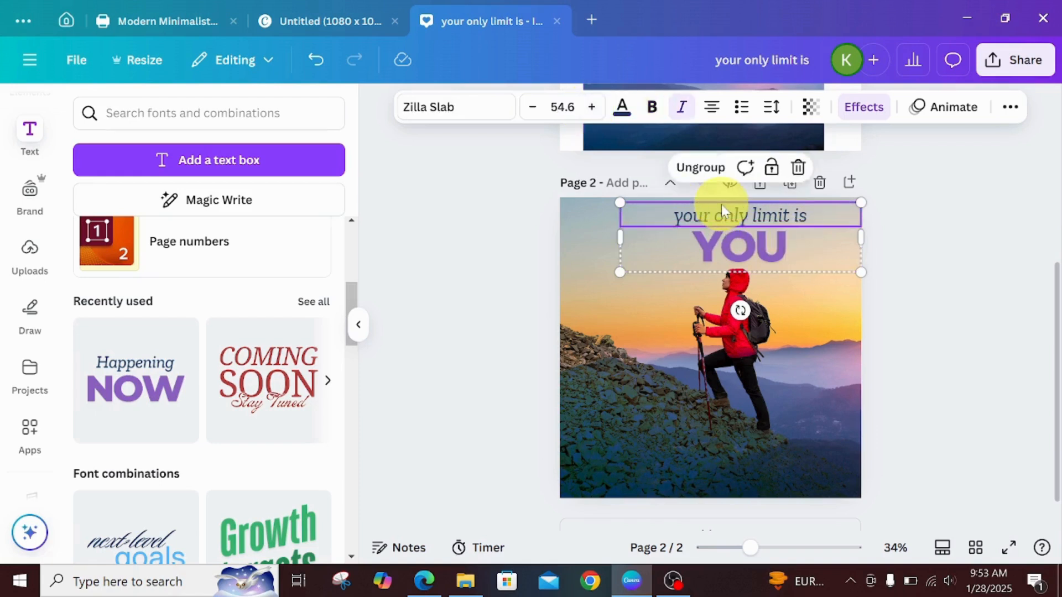
pyautogui.click(591, 107)
pyautogui.click(591, 107)
pyautogui.click(591, 106)
pyautogui.click(591, 107)
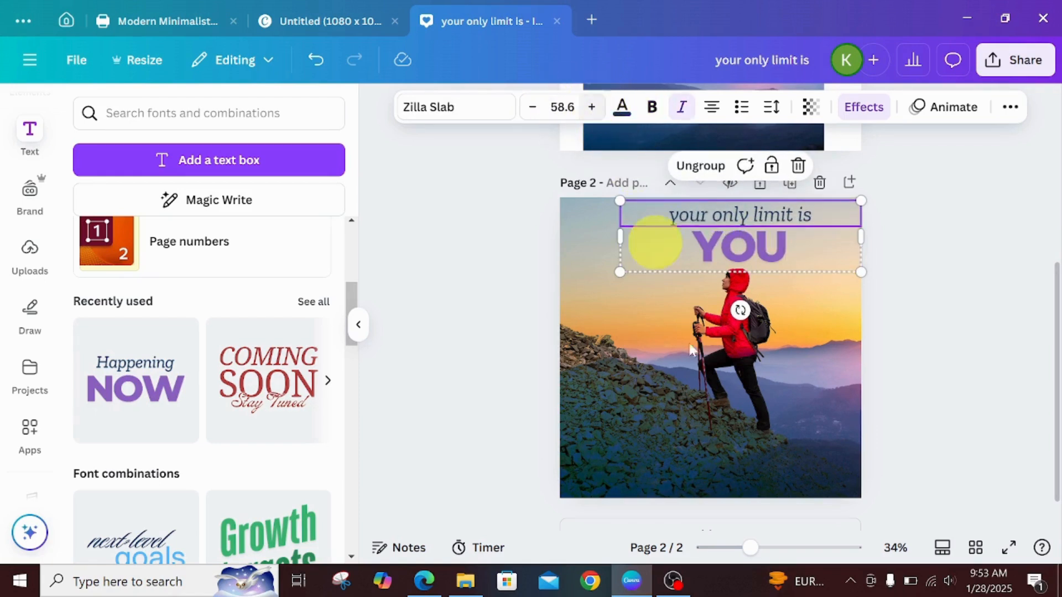
# Try a muted purple-blue photo color on "YOU" and settle on the default solid dark blue.
pyautogui.click(753, 256)
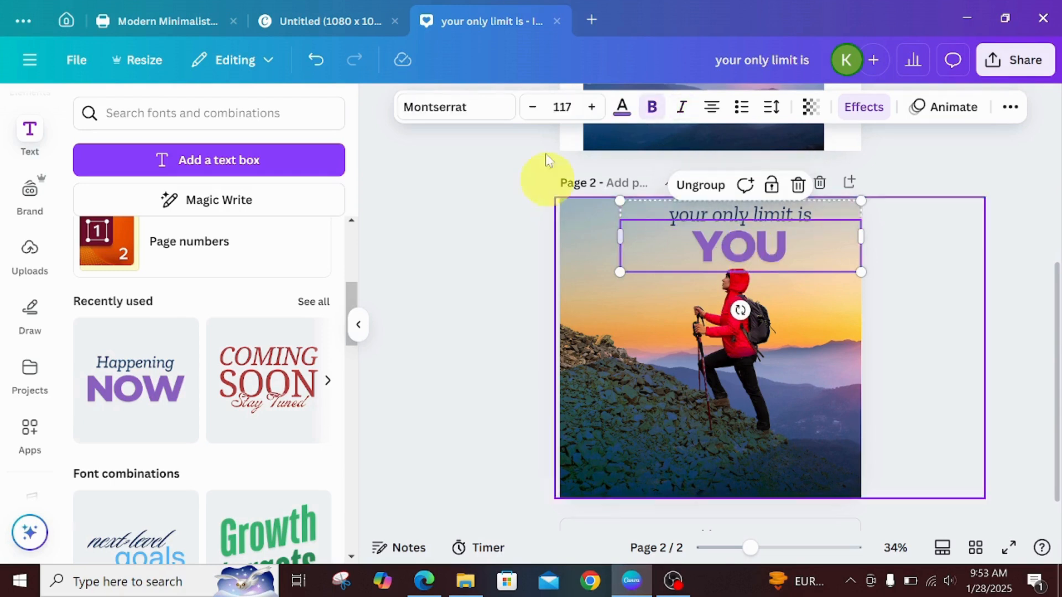
pyautogui.click(622, 108)
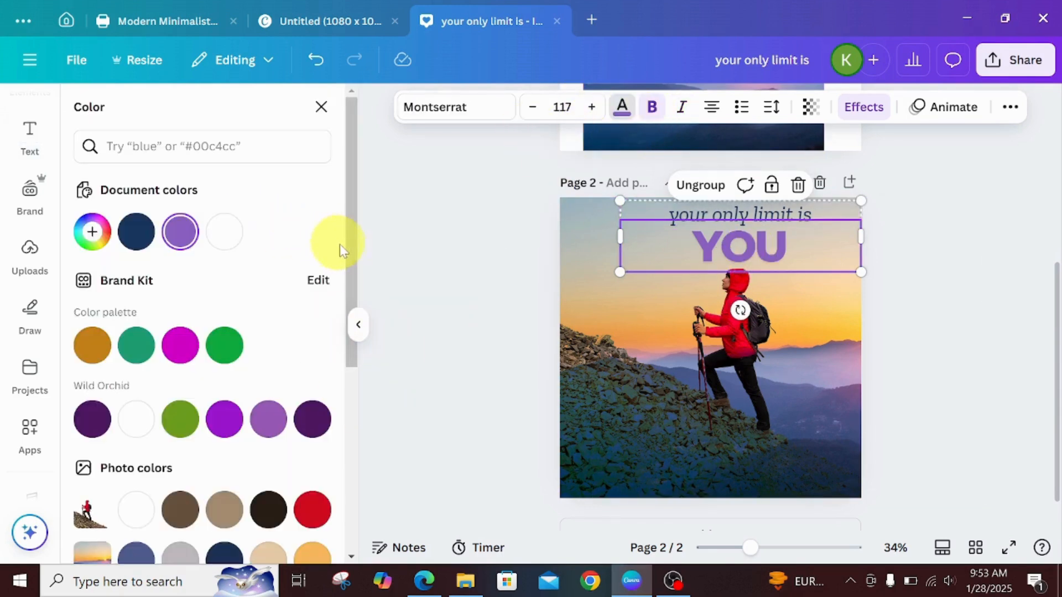
pyautogui.moveTo(351, 257); pyautogui.dragTo(357, 367)
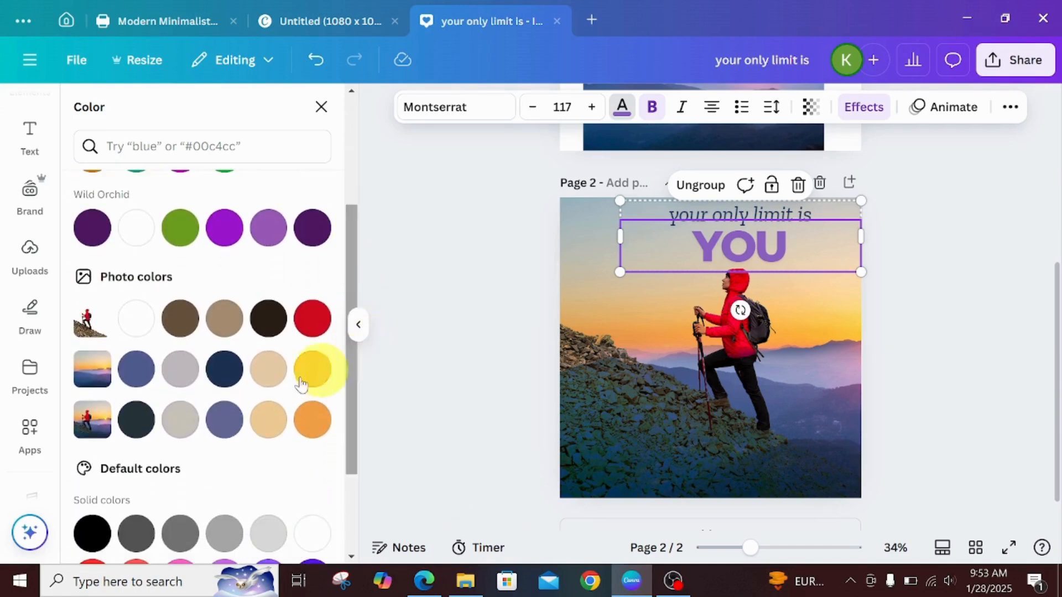
pyautogui.click(224, 420)
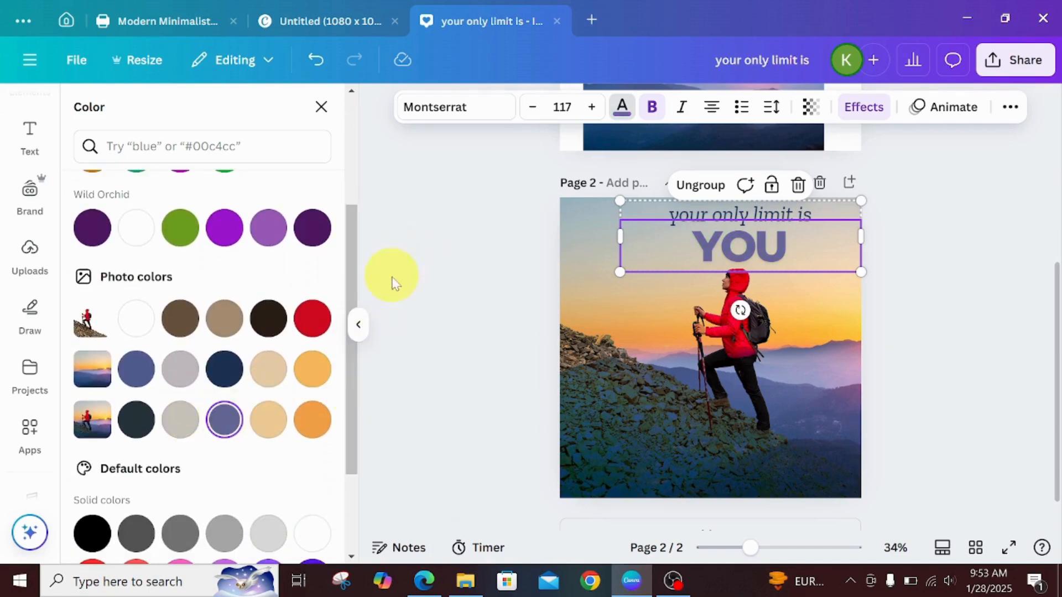
pyautogui.moveTo(350, 278); pyautogui.dragTo(366, 370)
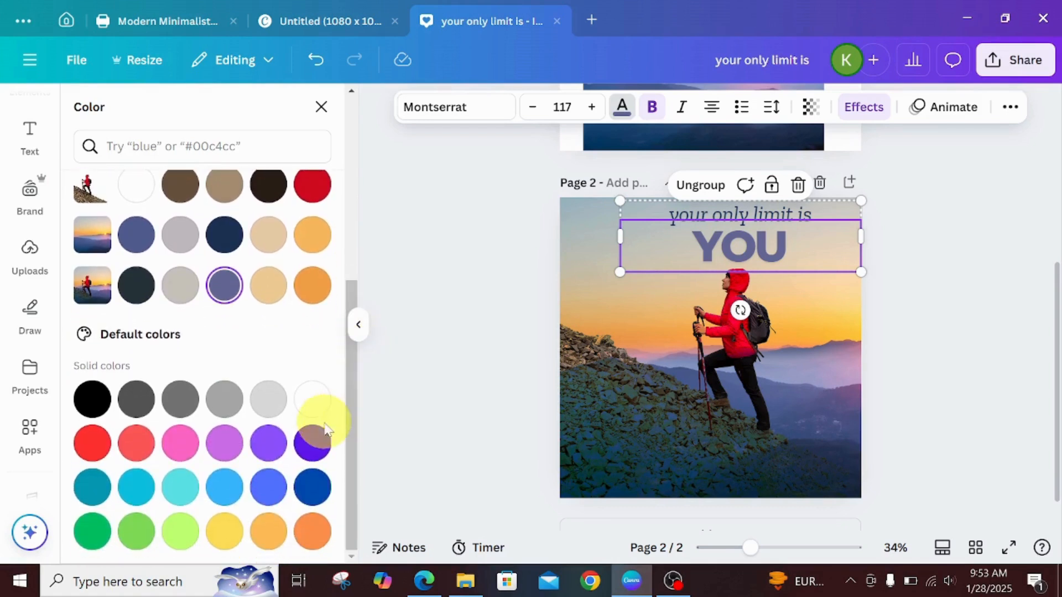
pyautogui.click(309, 488)
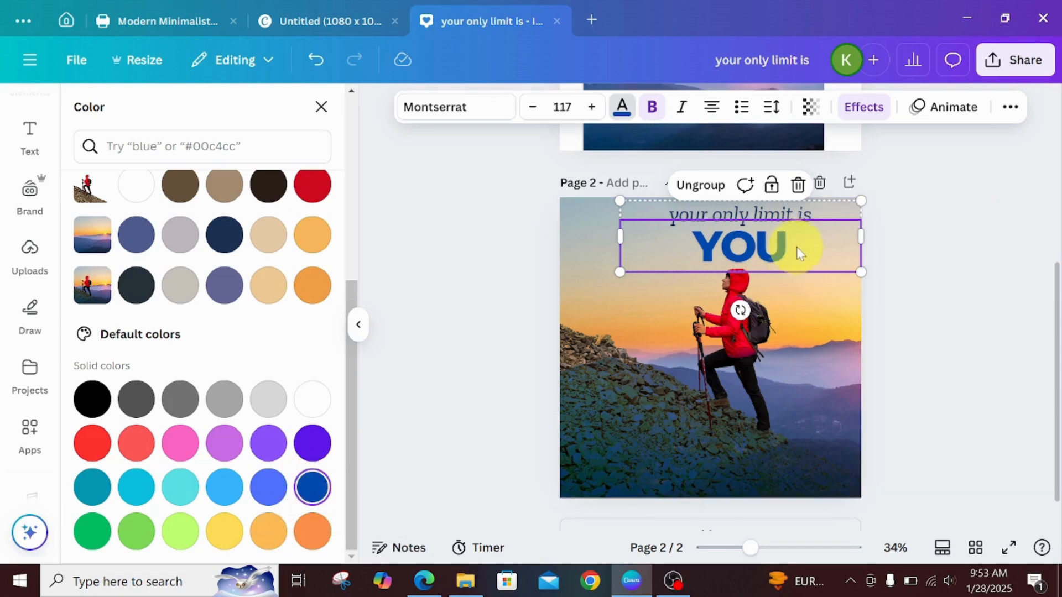
# Narrow the "your only limit is YOU" text group and move it into page 2's upper-right corner.
pyautogui.moveTo(809, 249); pyautogui.dragTo(833, 239)
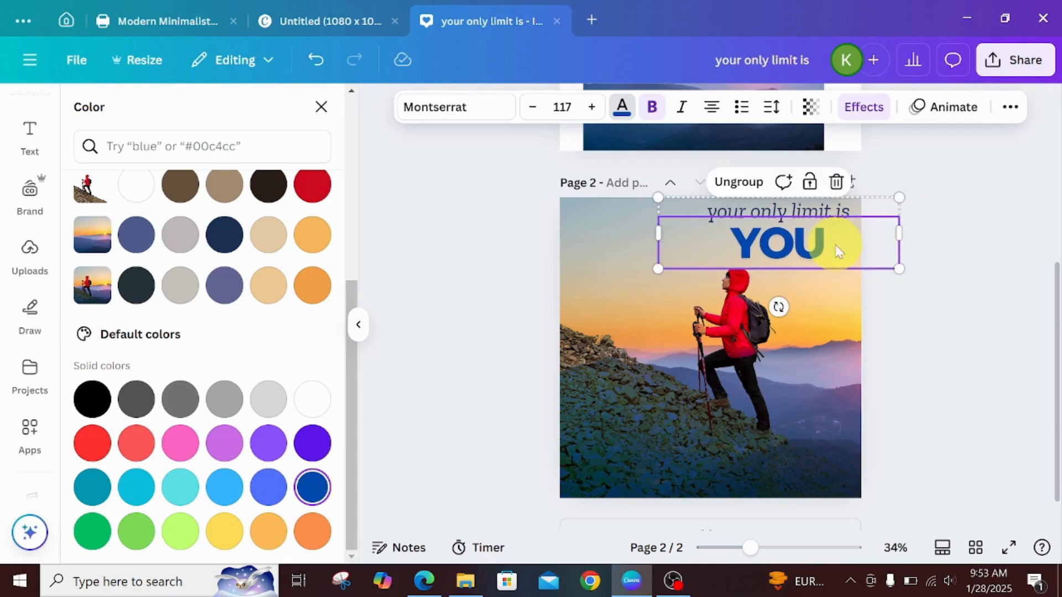
pyautogui.moveTo(898, 233); pyautogui.dragTo(845, 233)
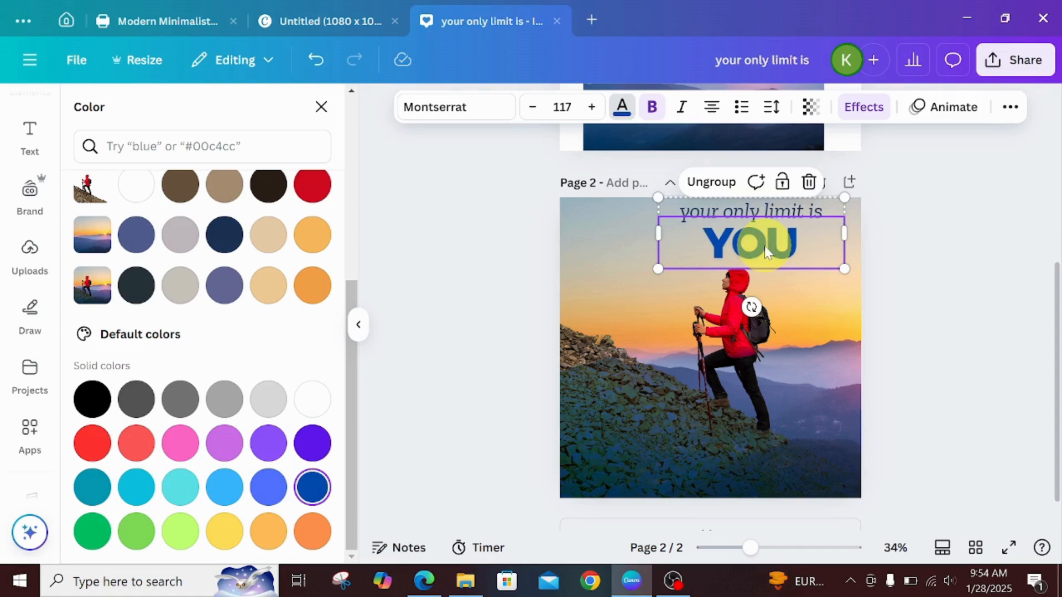
pyautogui.moveTo(747, 240); pyautogui.dragTo(794, 245)
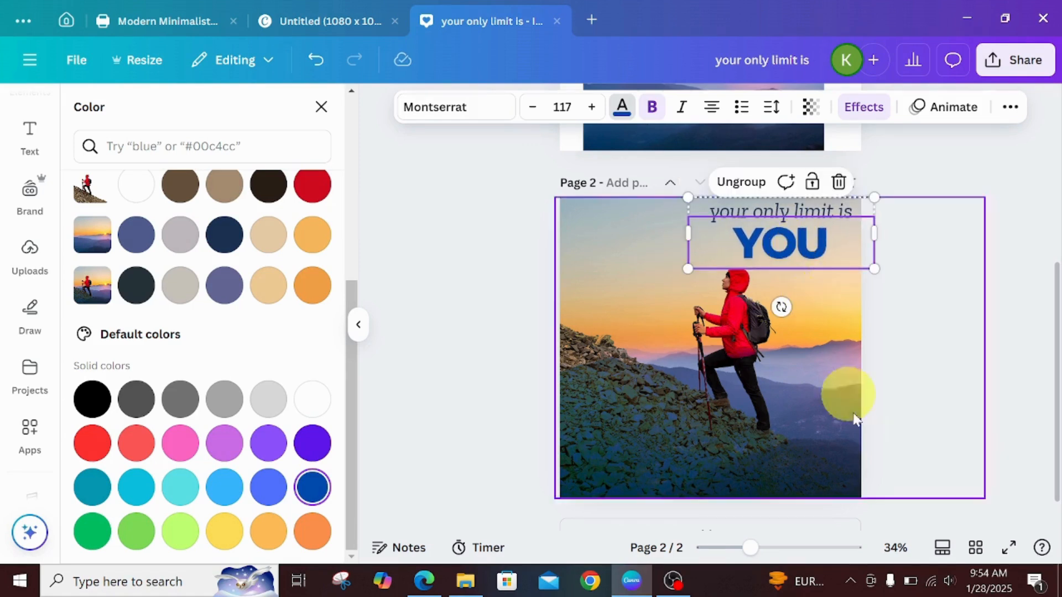
# Add a heading to page 2 in the Bernoru font reading "RISE ABOVE CHALLENGES".
pyautogui.click(826, 381)
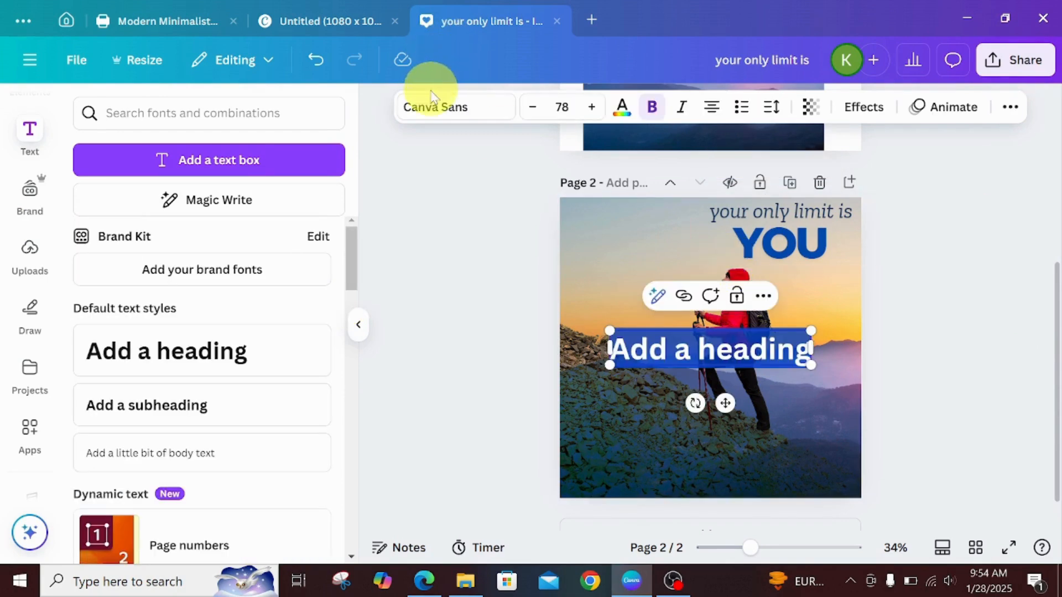
pyautogui.click(428, 109)
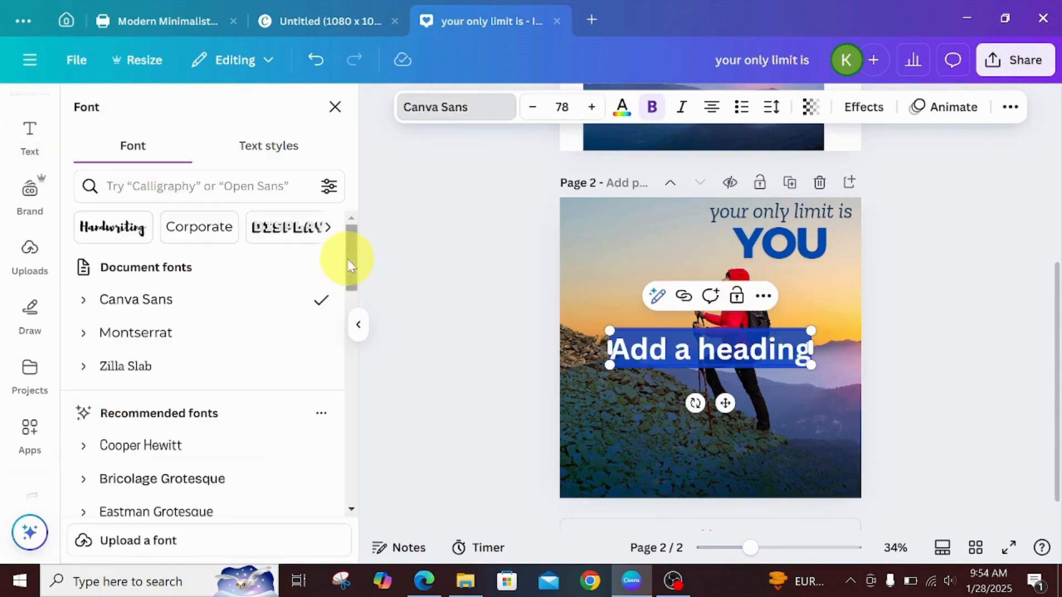
pyautogui.moveTo(348, 259); pyautogui.dragTo(363, 344)
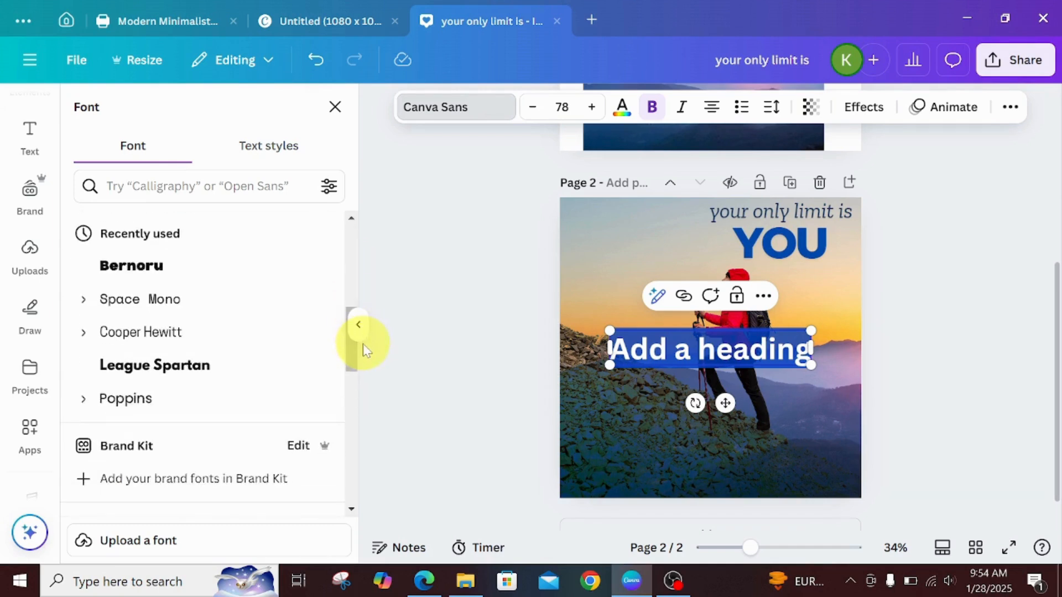
pyautogui.click(161, 268)
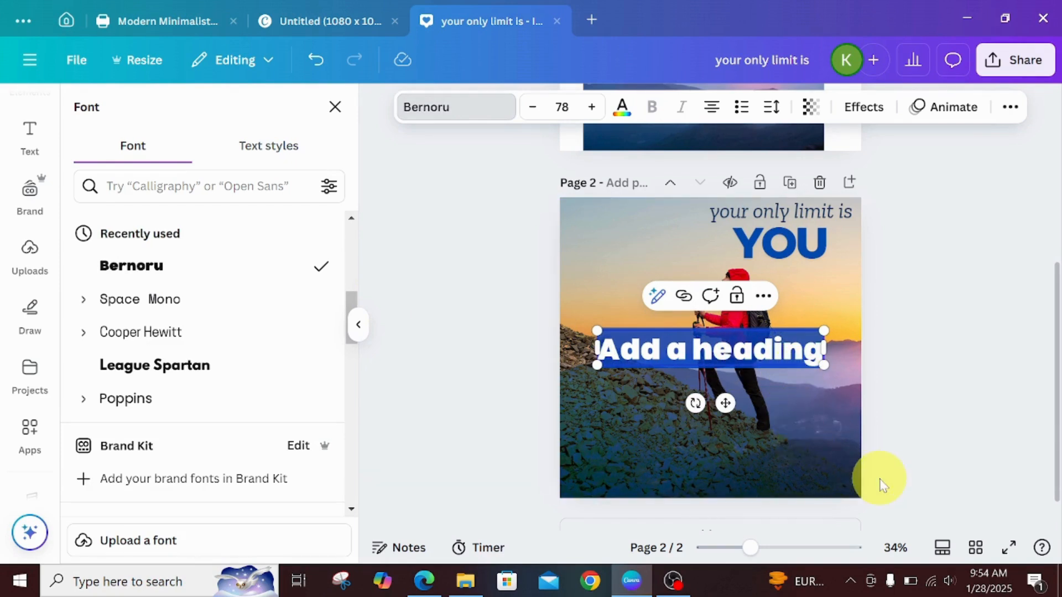
pyautogui.write('RISE ABOVE CHALLENGE')
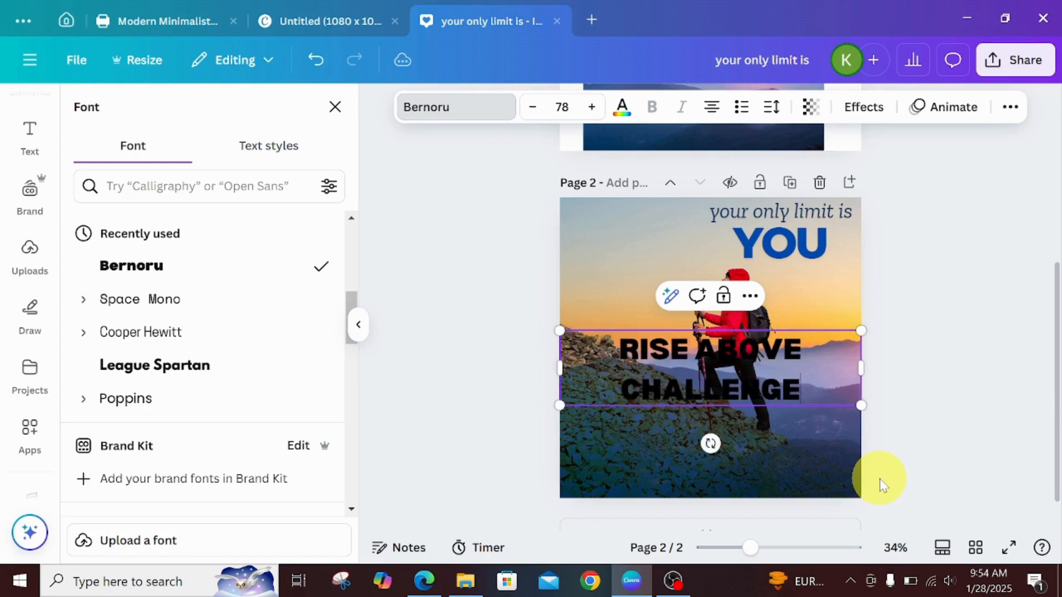
pyautogui.write('S')
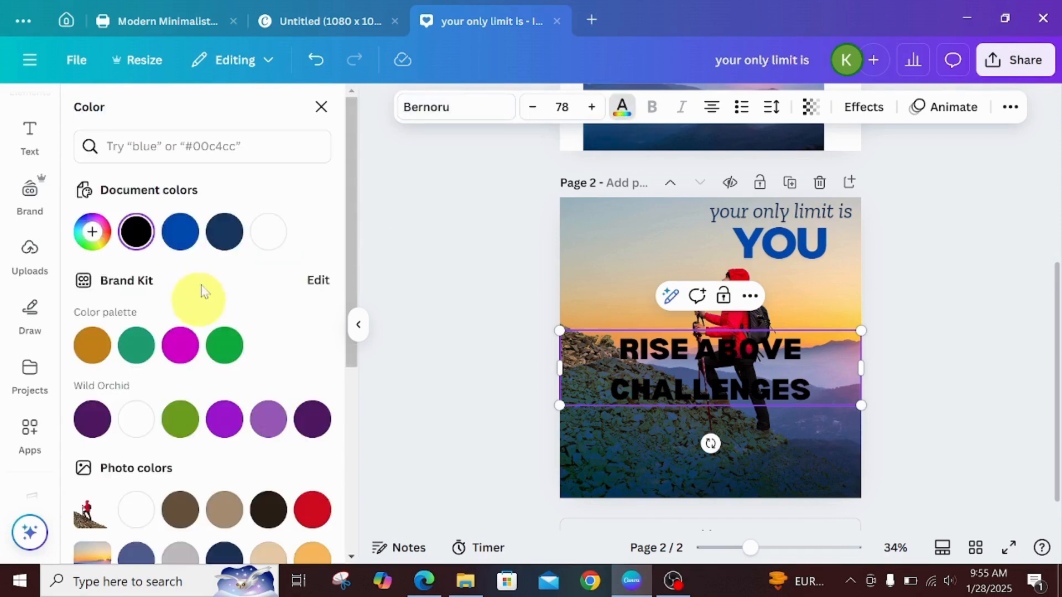
# Color "RISE ABOVE" white and "CHALLENGES" the red taken from the hiker photo's colors.
pyautogui.click(266, 243)
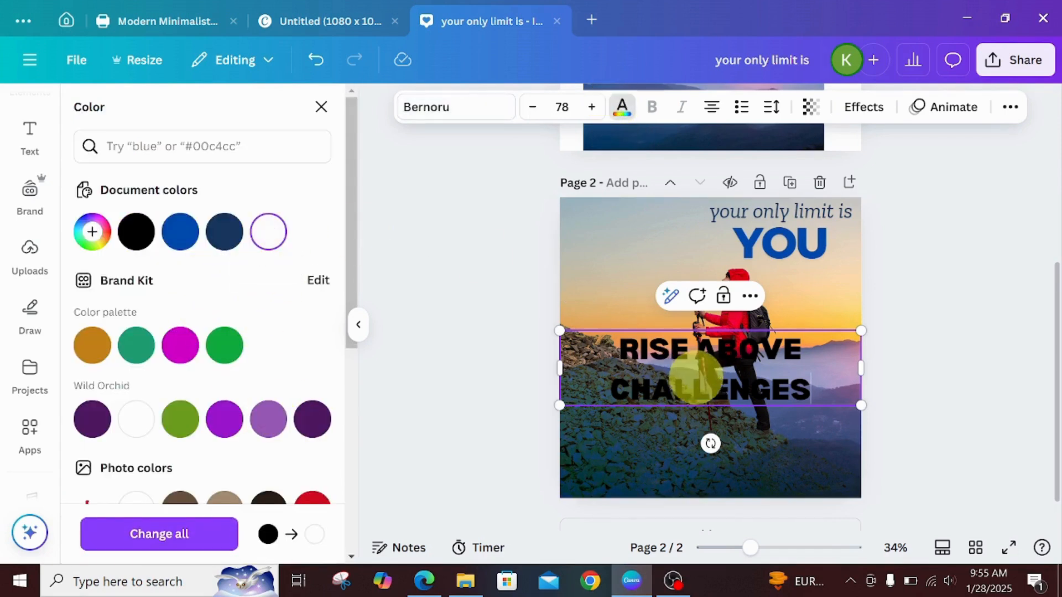
pyautogui.moveTo(619, 347); pyautogui.dragTo(801, 354)
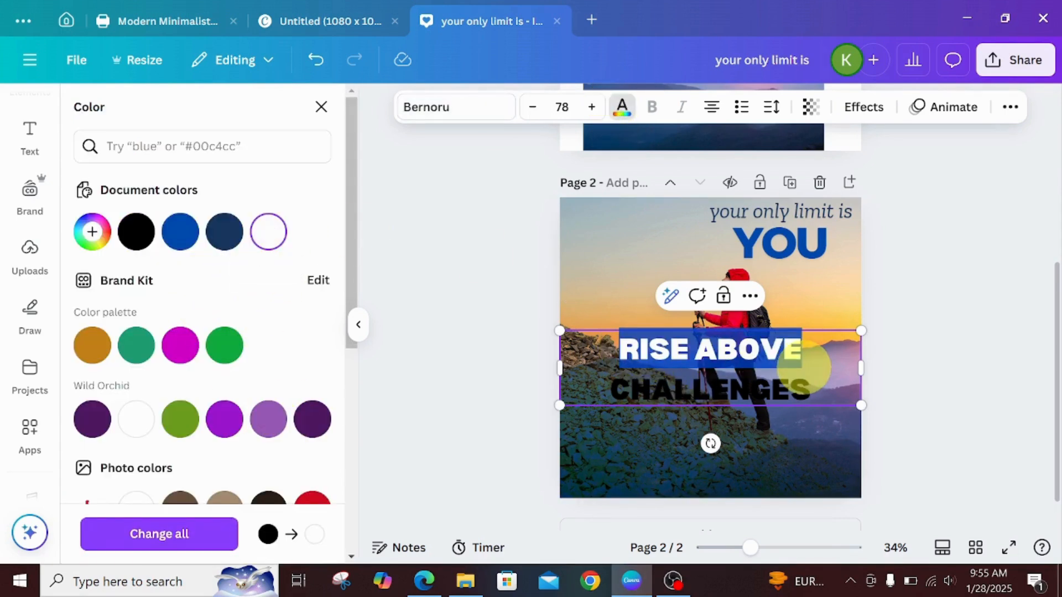
pyautogui.click(269, 234)
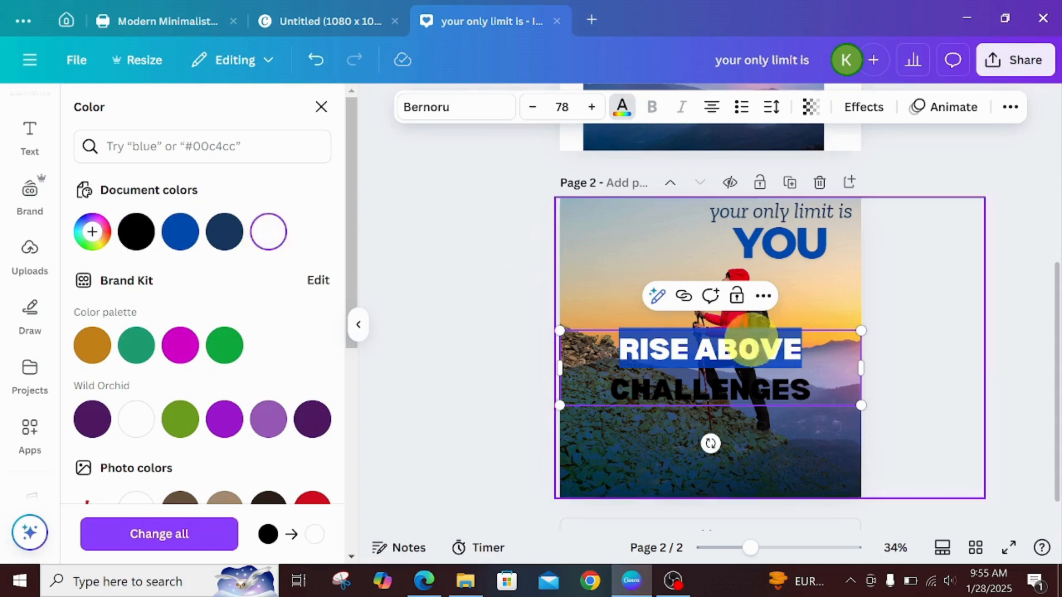
pyautogui.click(609, 382)
pyautogui.moveTo(609, 382); pyautogui.dragTo(817, 382)
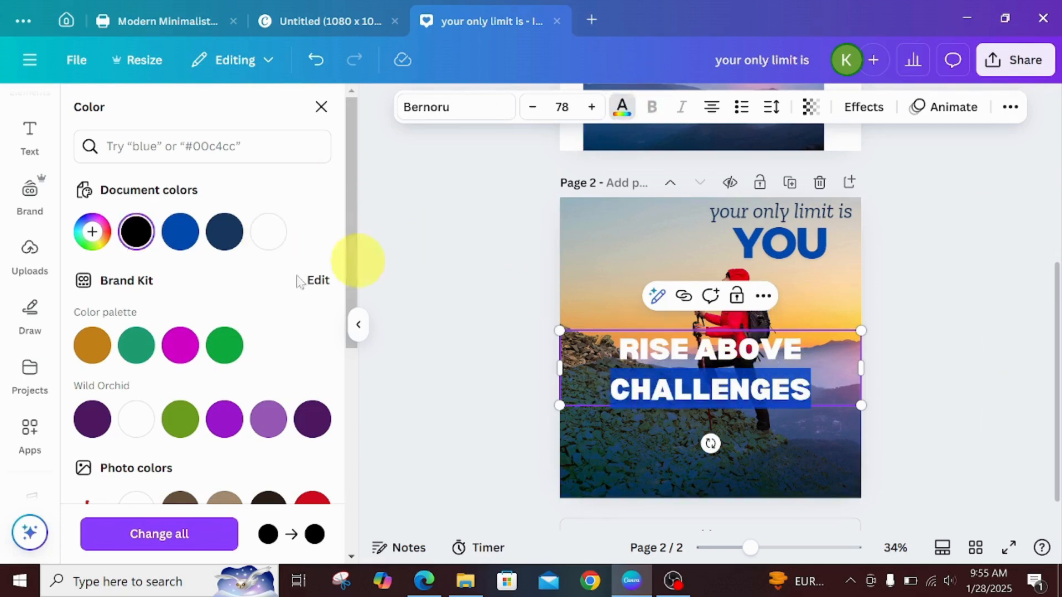
pyautogui.moveTo(357, 254); pyautogui.dragTo(360, 332)
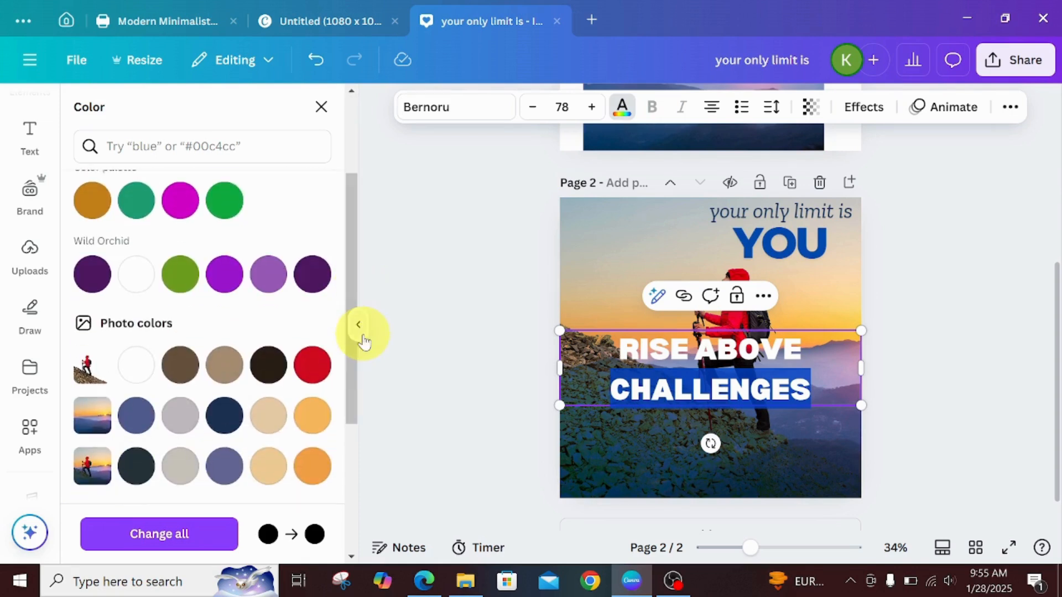
pyautogui.click(313, 365)
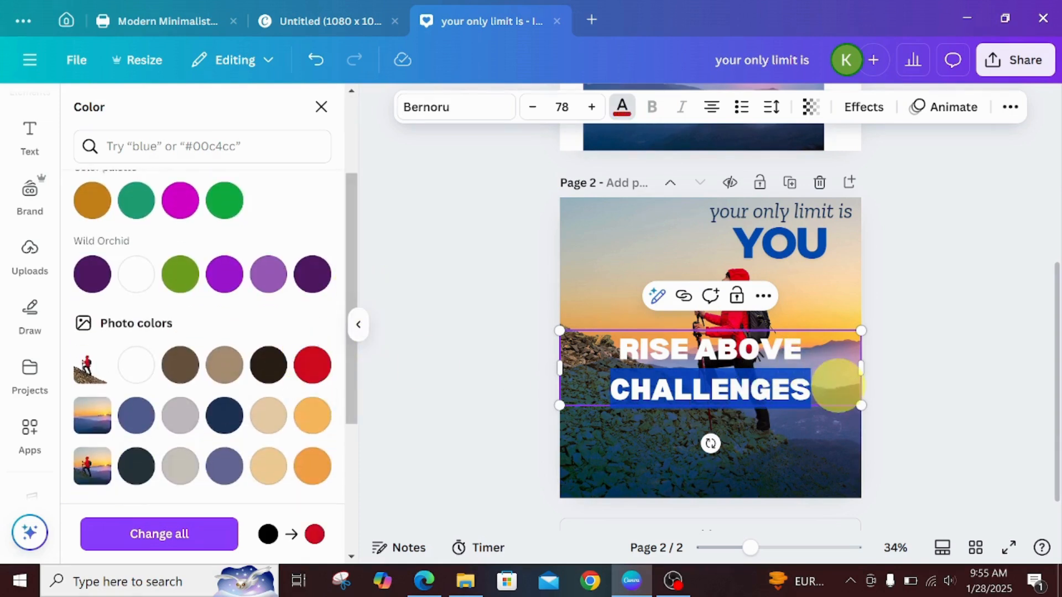
# Narrow the "RISE ABOVE CHALLENGES" text box and move it into page 2's lower-left corner.
pyautogui.click(838, 385)
pyautogui.moveTo(861, 365); pyautogui.dragTo(788, 368)
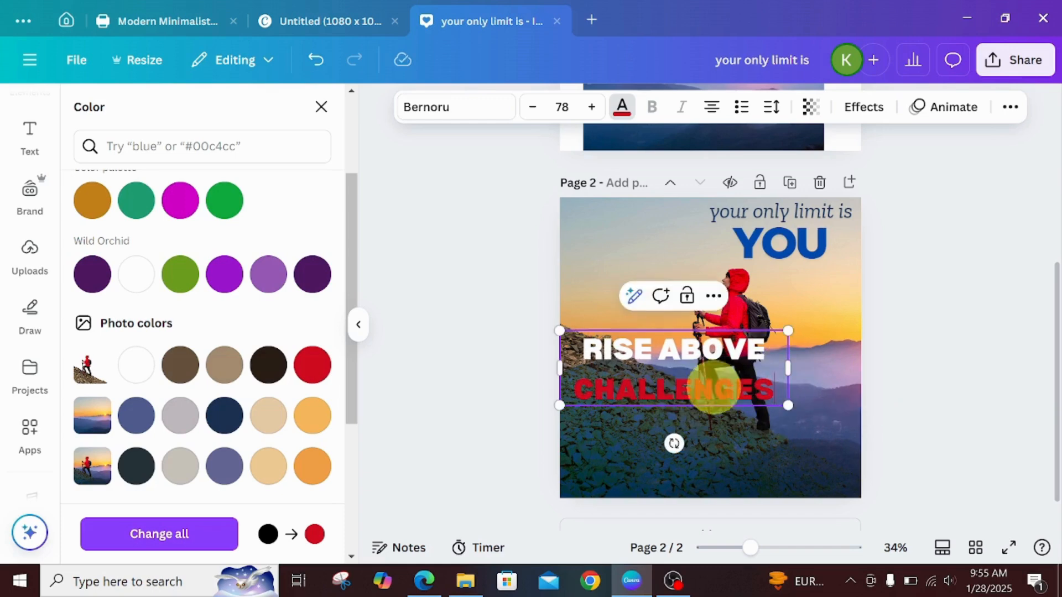
pyautogui.click(852, 352)
pyautogui.click(686, 357)
pyautogui.moveTo(688, 380); pyautogui.dragTo(687, 449)
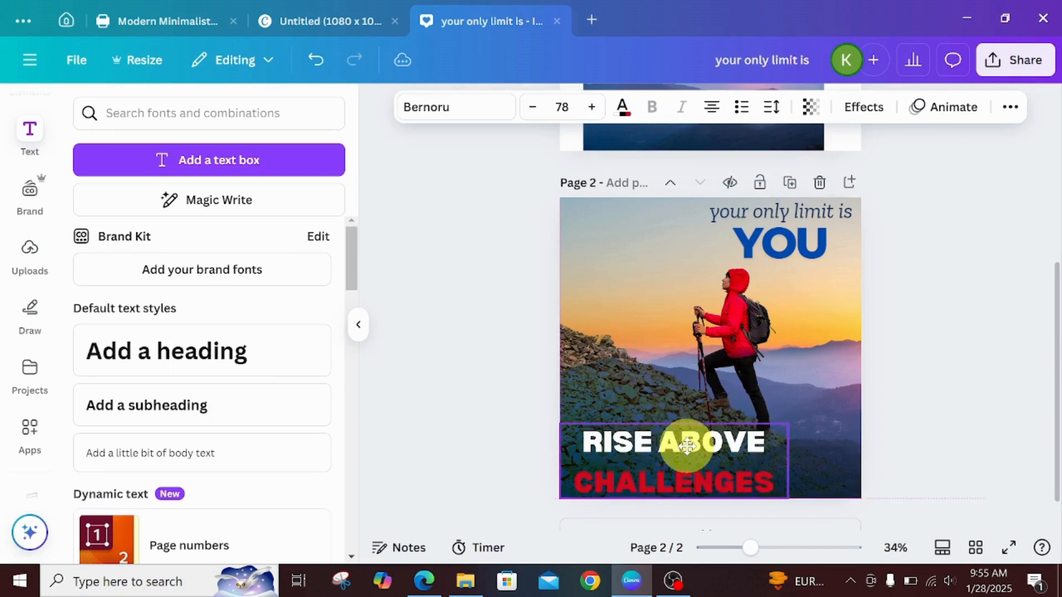
# Reduce the line spacing of "RISE ABOVE CHALLENGES" to 1.08.
pyautogui.click(773, 109)
pyautogui.click(739, 232)
pyautogui.moveTo(739, 233); pyautogui.dragTo(723, 234)
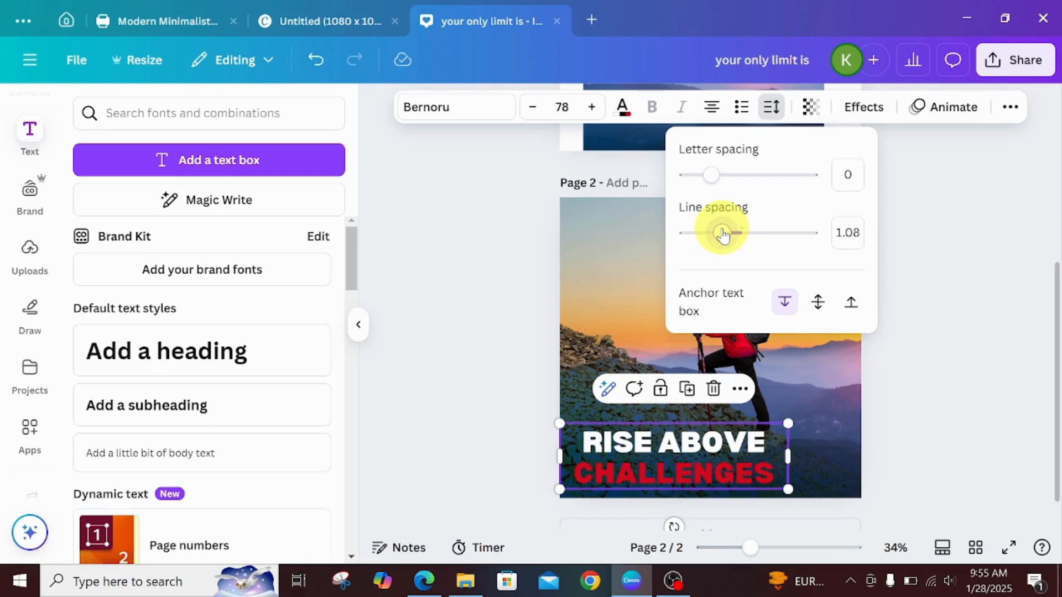
pyautogui.click(823, 437)
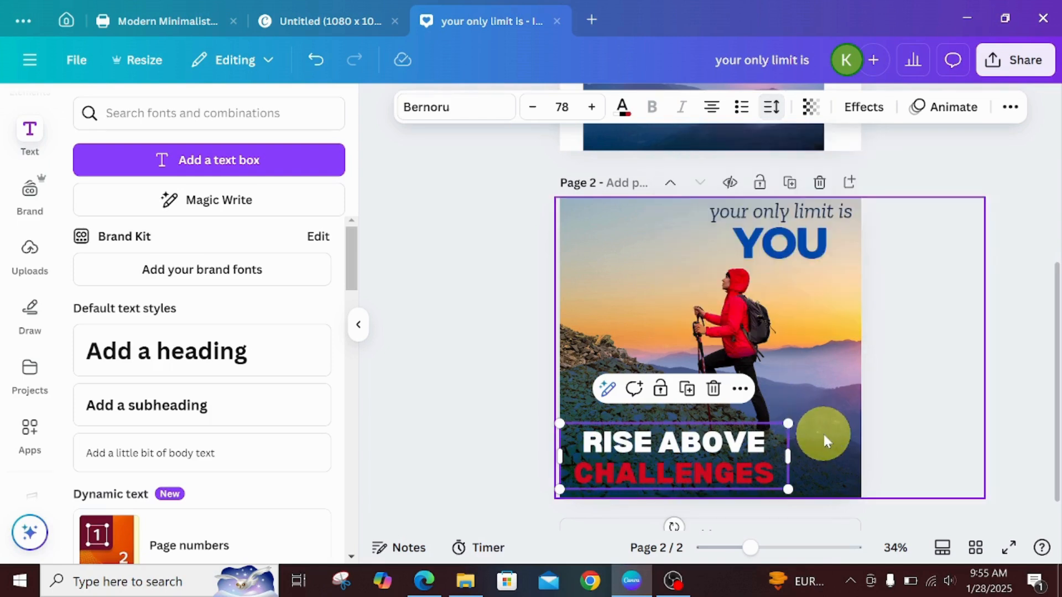
# Shift "RISE ABOVE CHALLENGES" down to page 2's bottom edge and narrow its text box to about 753 wide.
pyautogui.click(758, 457)
pyautogui.moveTo(760, 459); pyautogui.dragTo(762, 466)
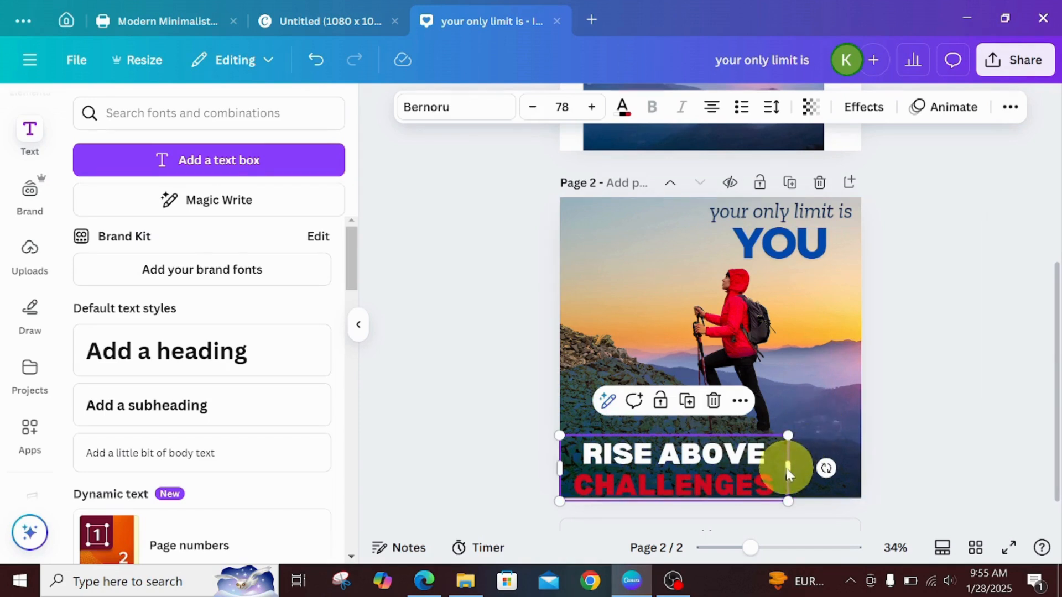
pyautogui.moveTo(787, 470); pyautogui.dragTo(775, 470)
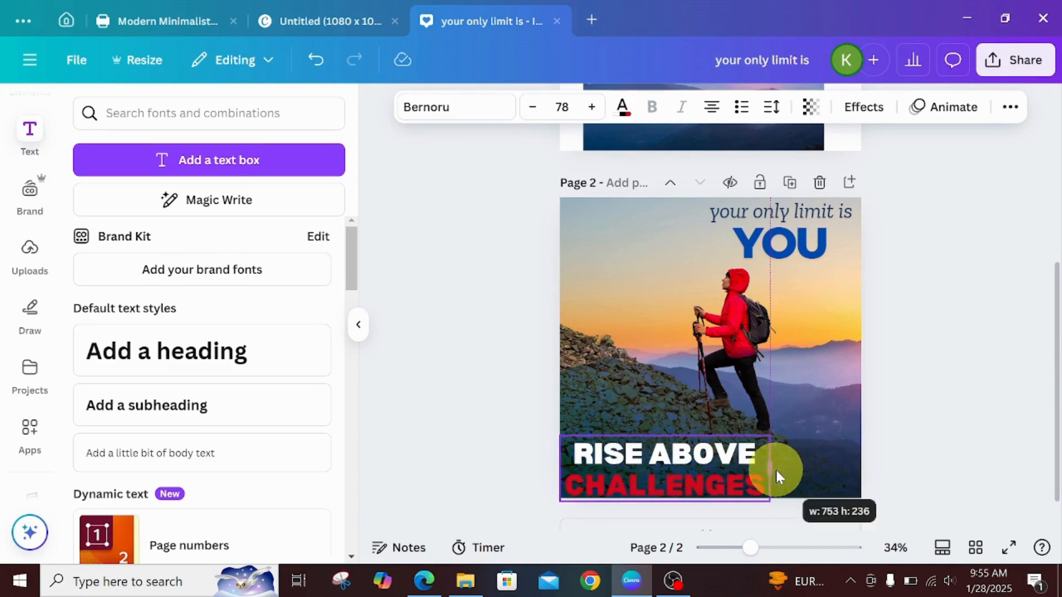
pyautogui.click(829, 420)
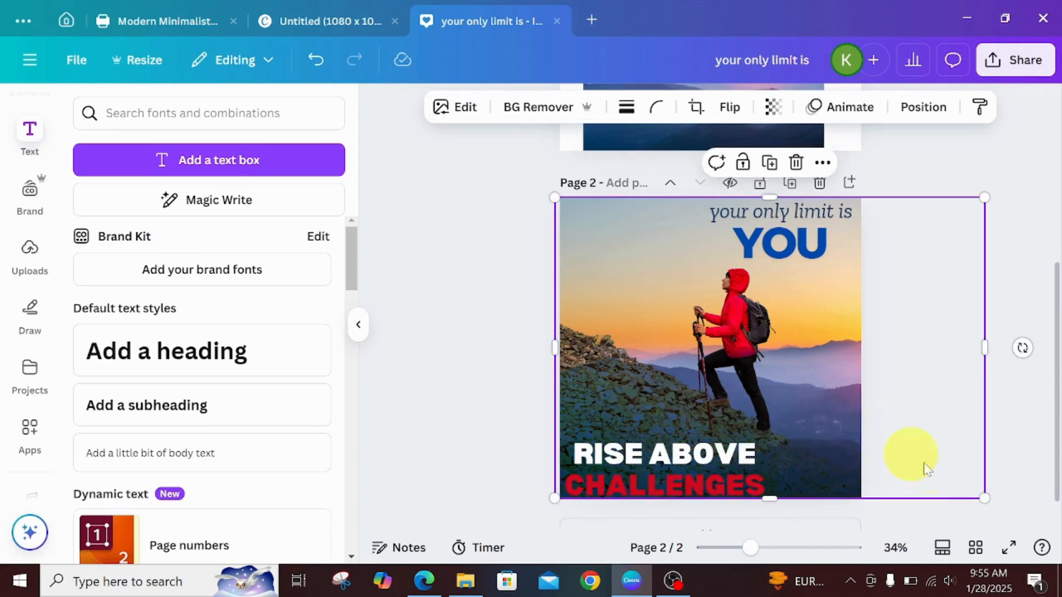
pyautogui.click(462, 418)
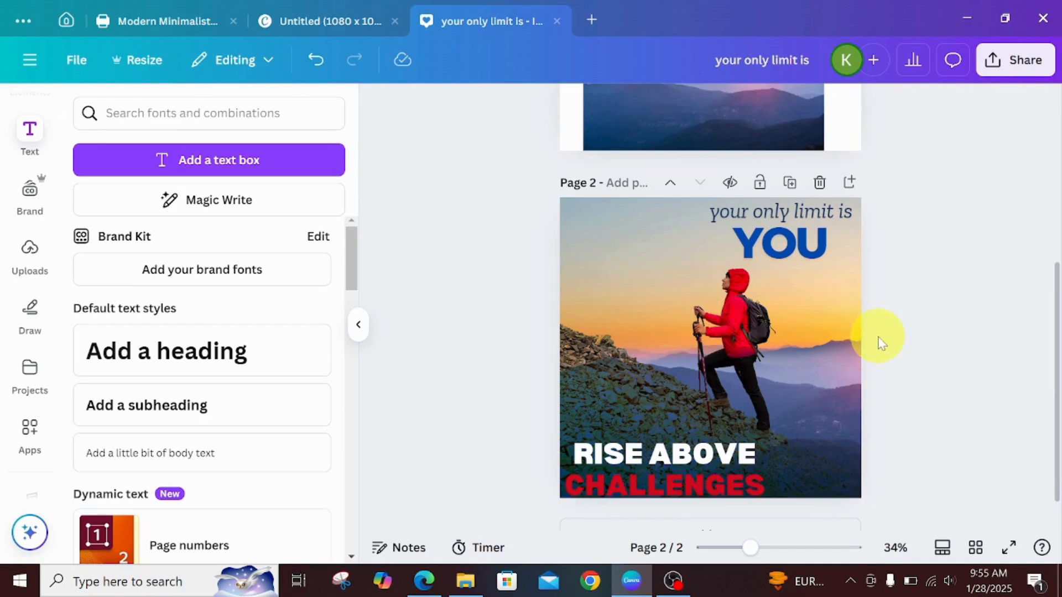
pyautogui.click(658, 491)
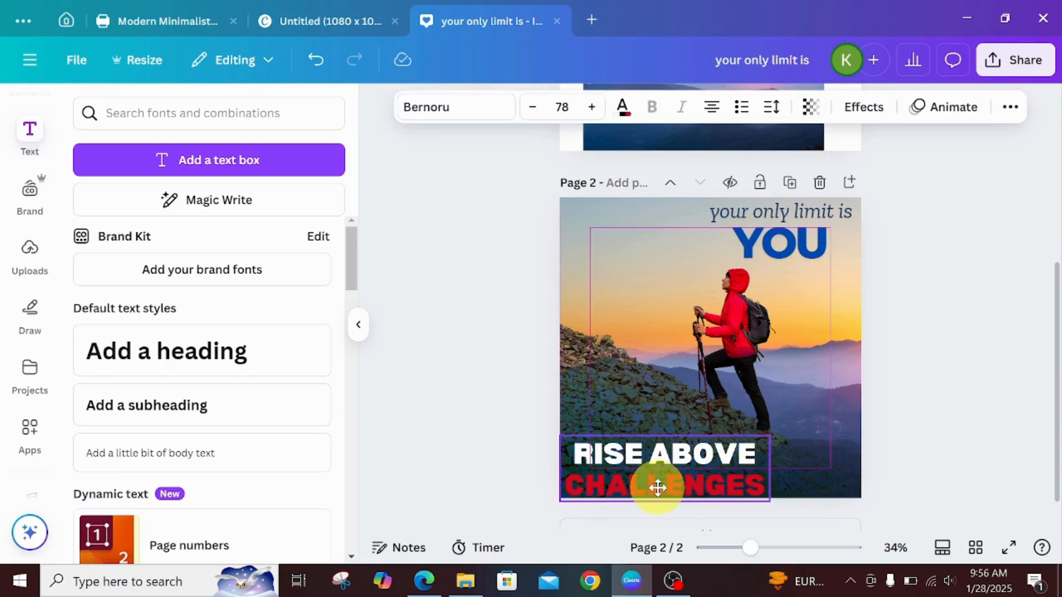
pyautogui.click(935, 337)
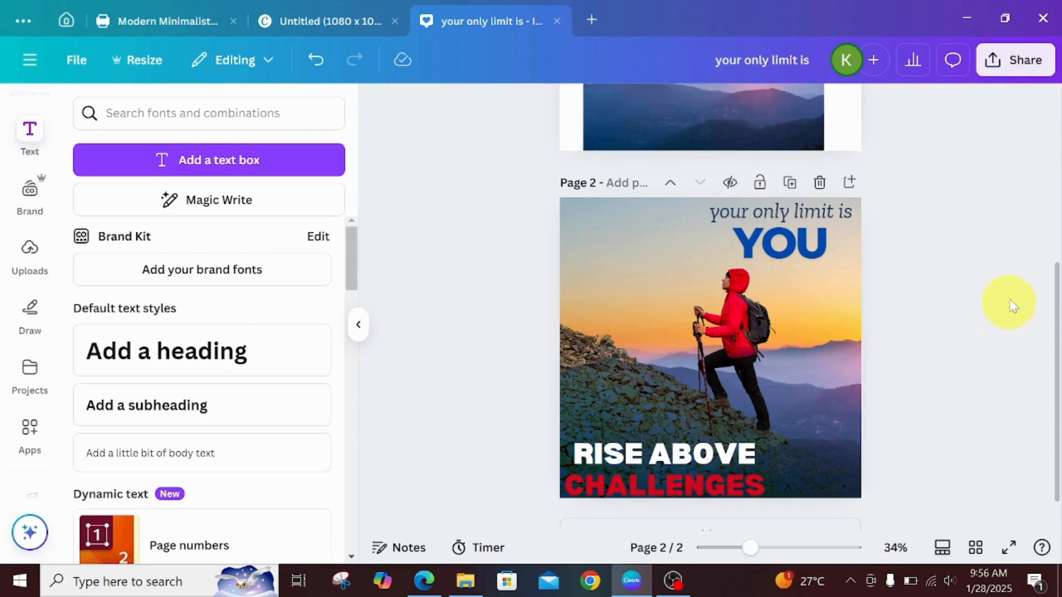
# Download the design as PNG with an increased export size, saving the ZIP file "your only limit is" in the Downloads folder.
pyautogui.click(993, 59)
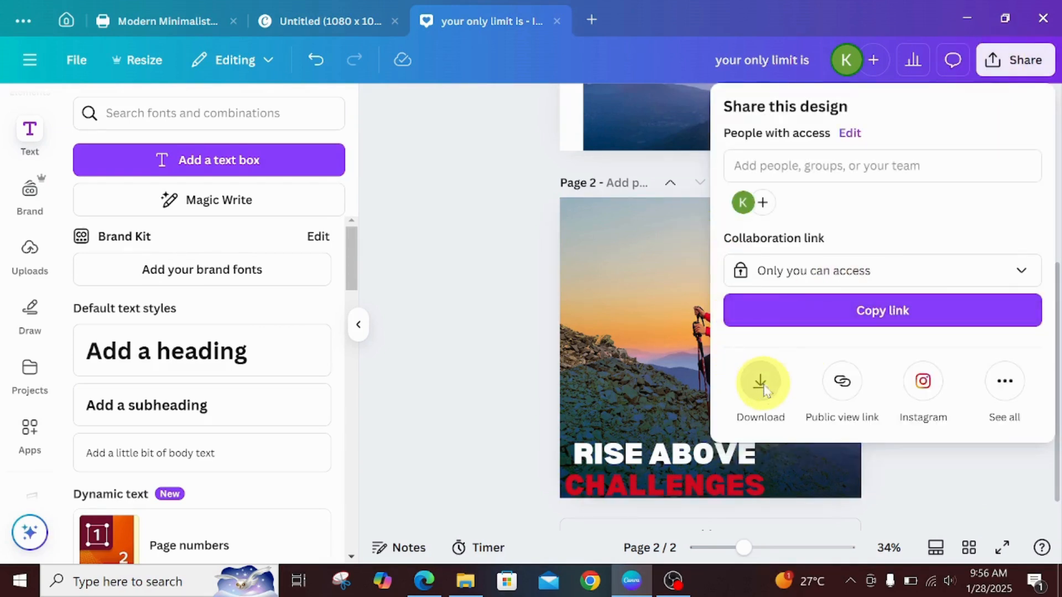
pyautogui.click(761, 382)
pyautogui.moveTo(773, 234); pyautogui.dragTo(854, 237)
pyautogui.click(868, 427)
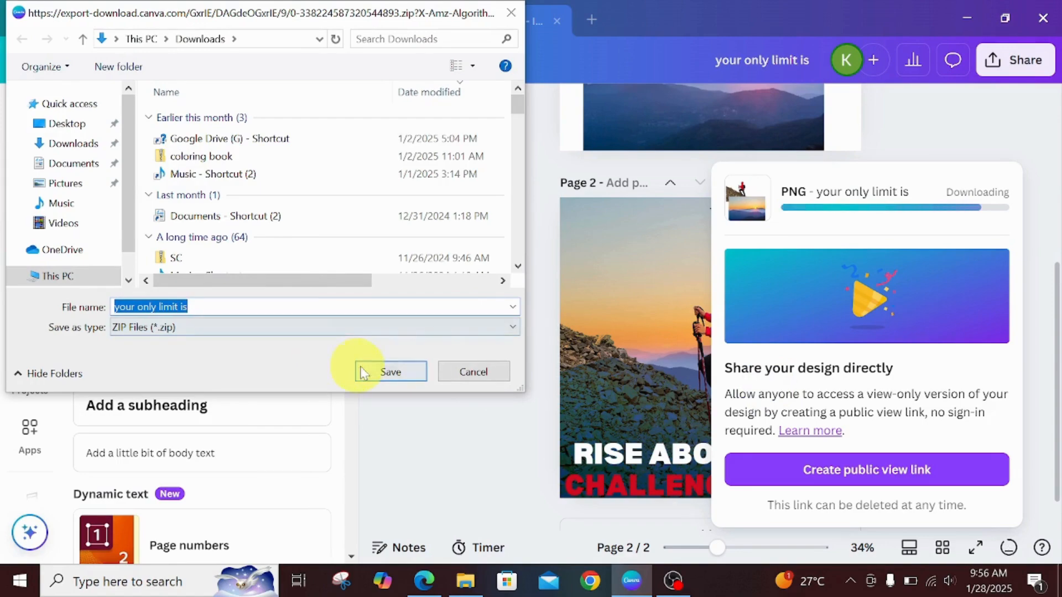
pyautogui.click(389, 373)
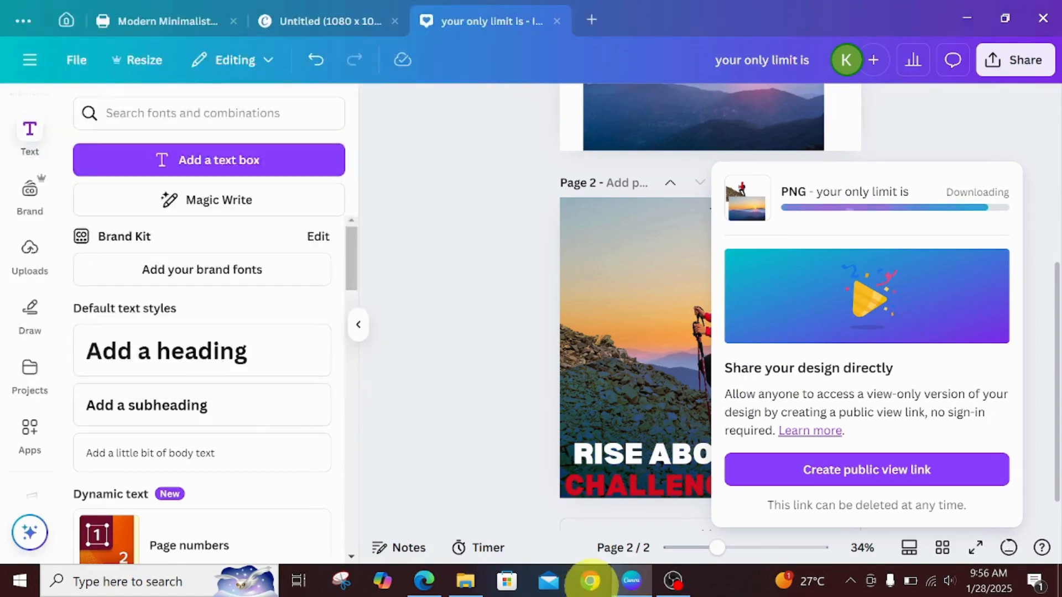